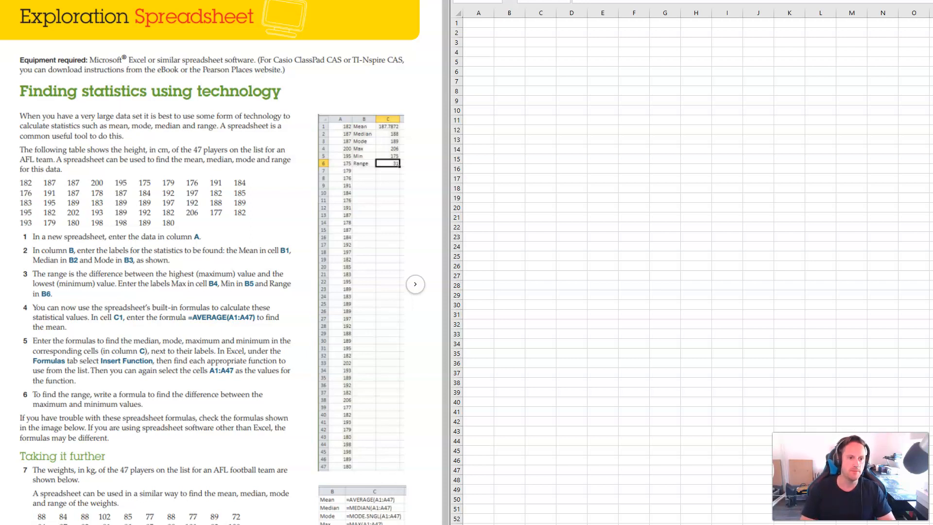
Step: Enter the 47 AFL player heights from the worksheet table into cells A1 to A47
left_click(920, 206)
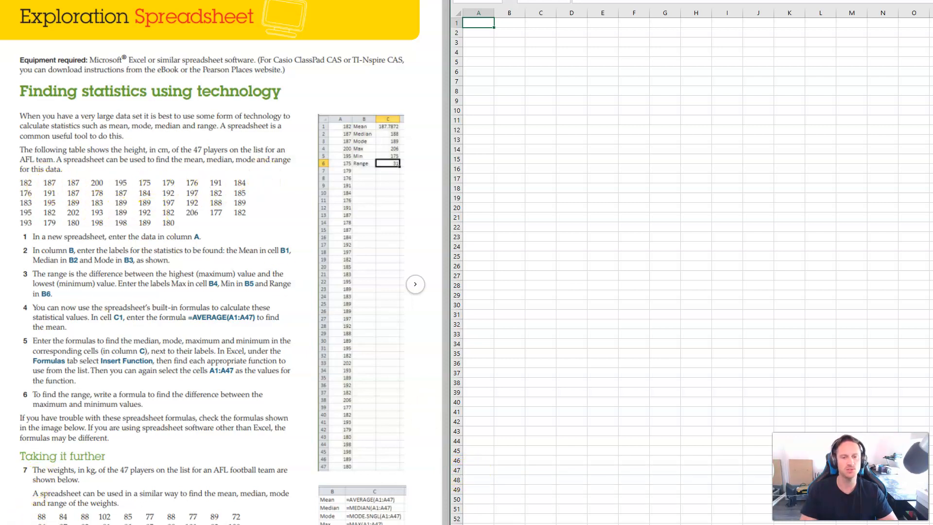
key("ctrl+v")
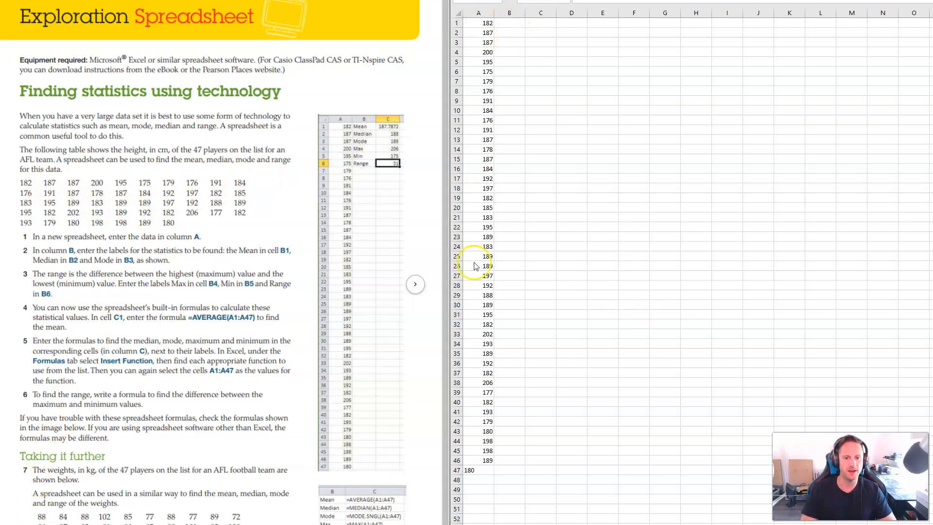
left_click(32, 237)
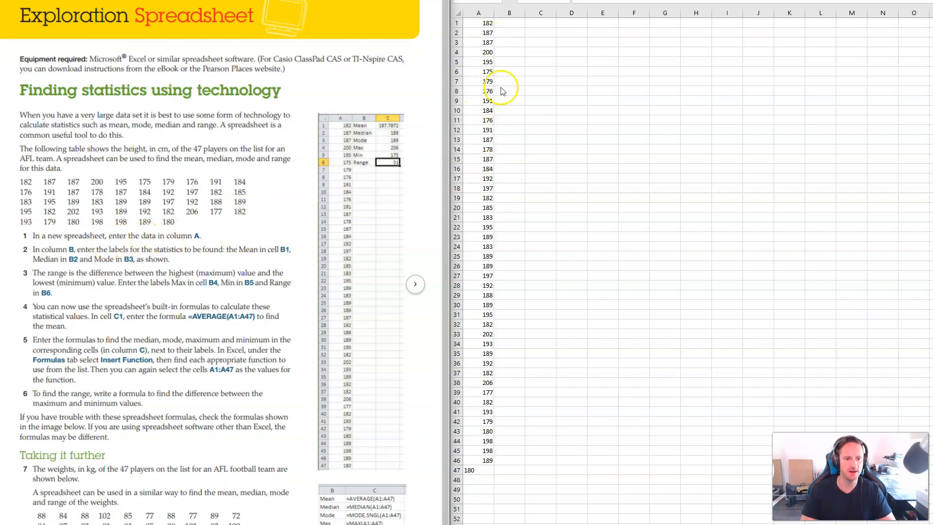
Step: Save the workbook in Excel Workbook format under a file name beginning with "Statistics calculatio"
left_click(462, 0)
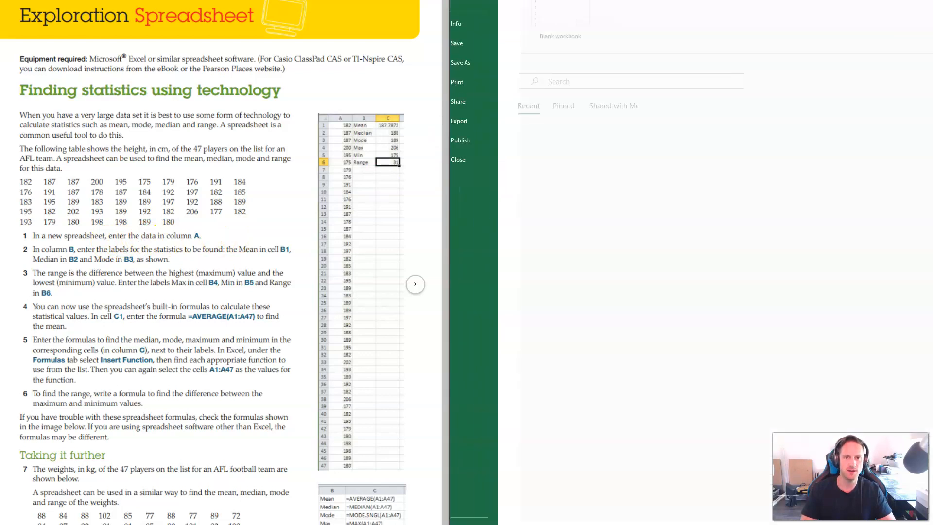
left_click(483, 65)
left_click(614, 151)
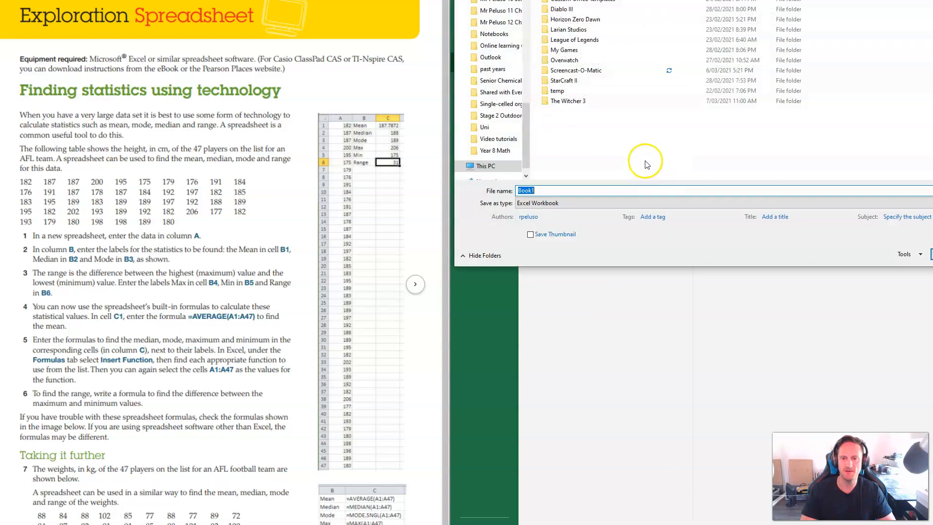
left_click(549, 191)
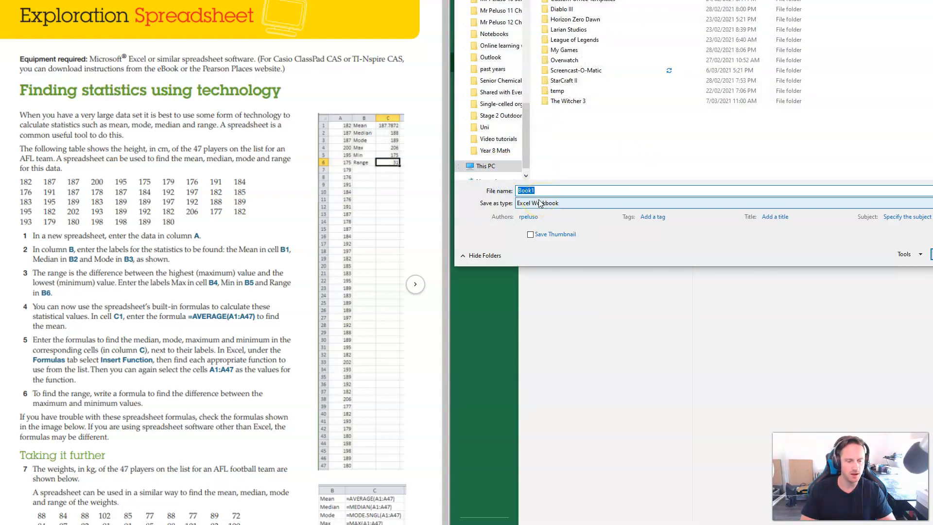
type("Statistics calculatio")
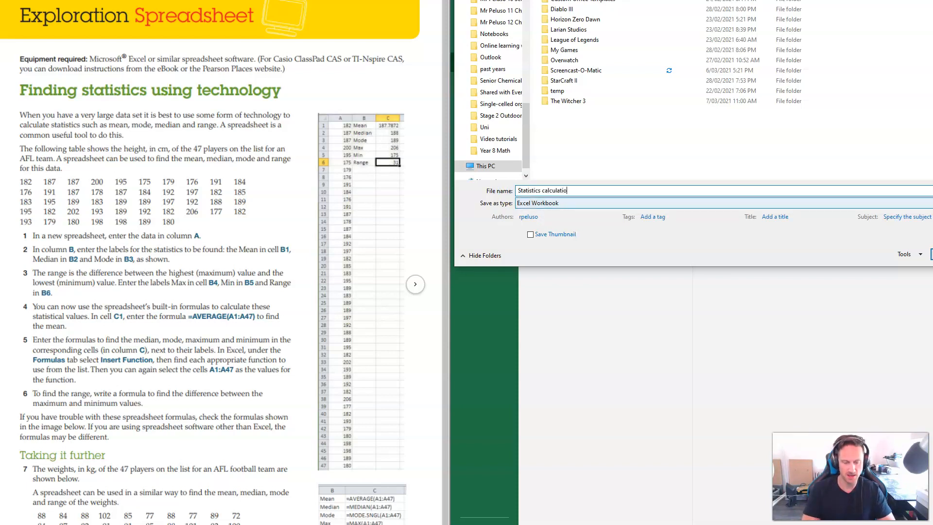
left_click(932, 254)
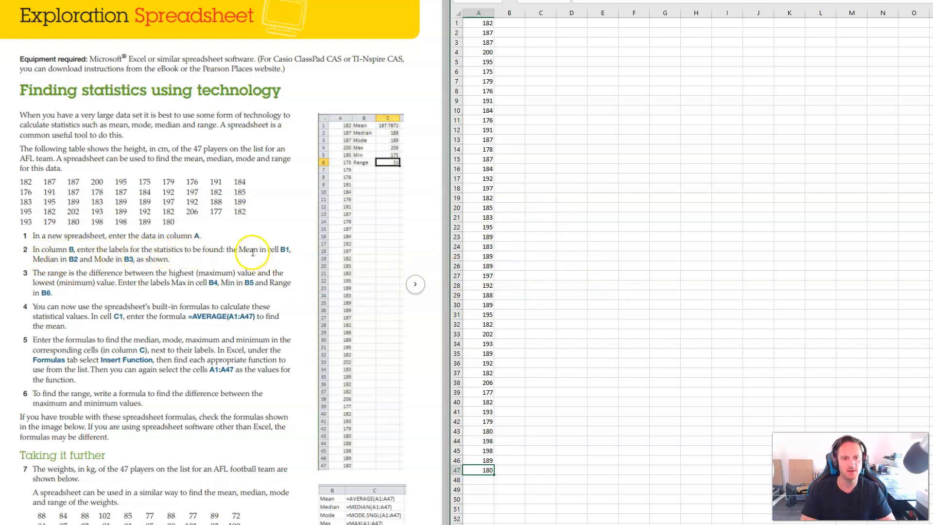
Step: Label cells B1, B2 and B3 as Mean, Median and Mode
left_click(519, 43)
left_click(516, 23)
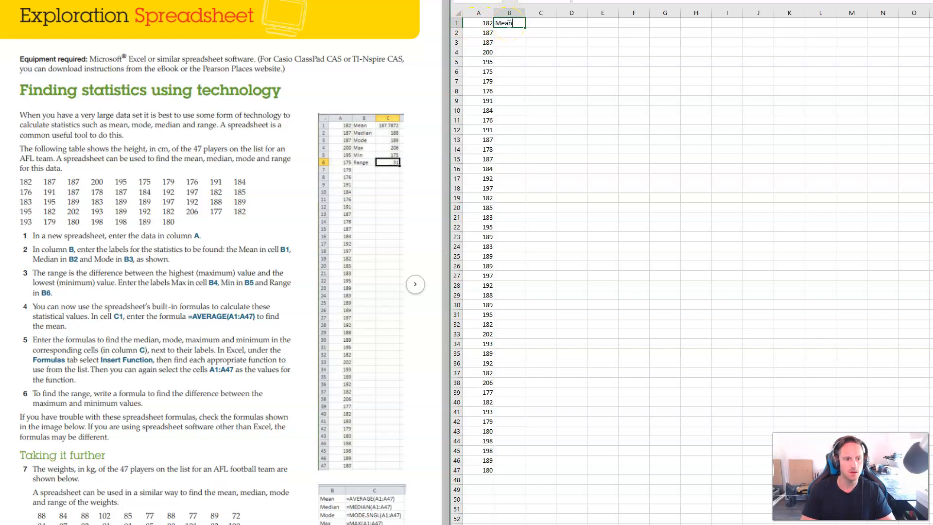
left_click(519, 35)
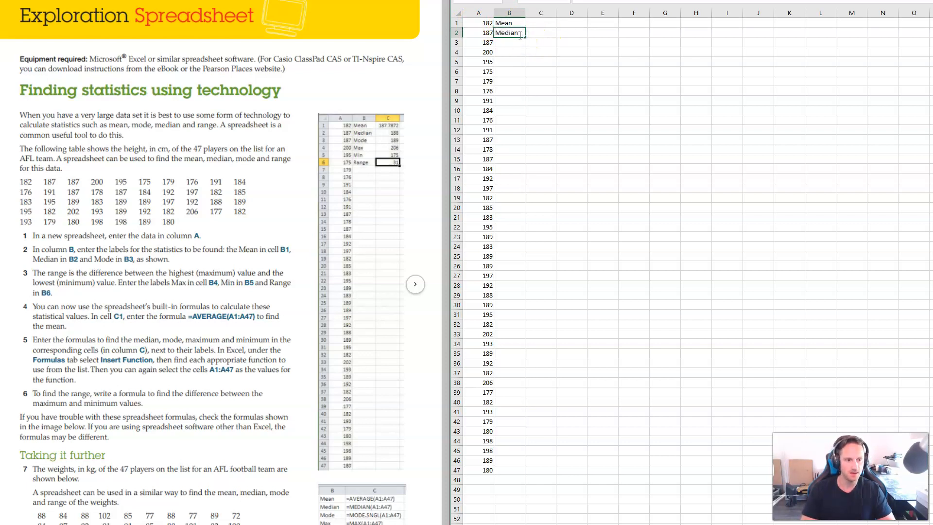
left_click(513, 43)
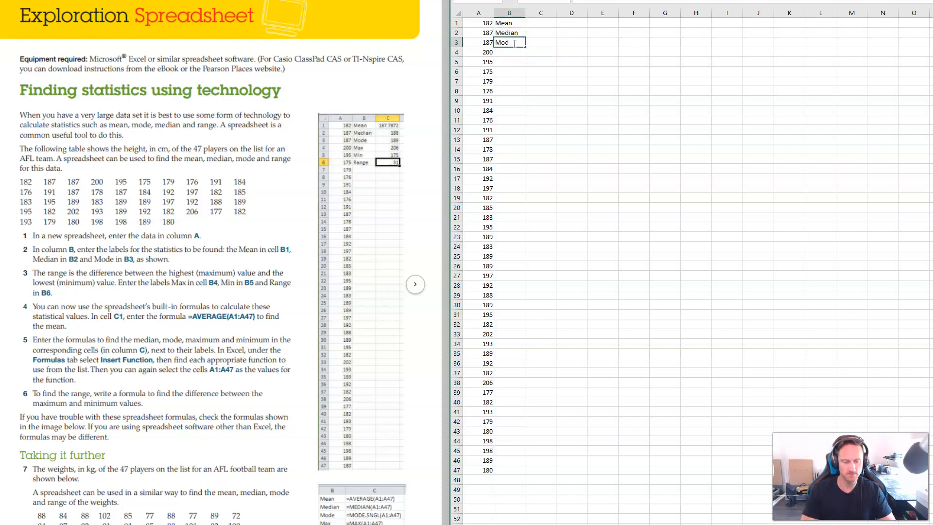
left_click(520, 89)
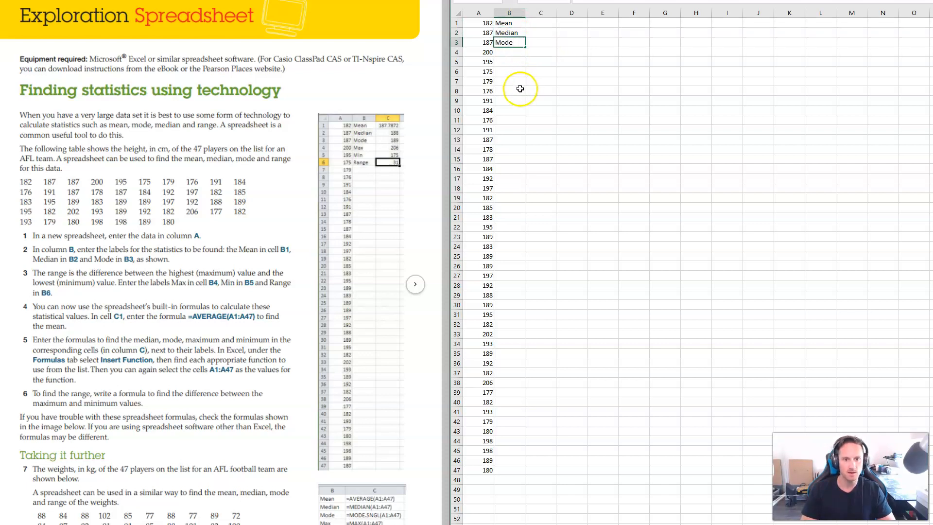
left_click(531, 100)
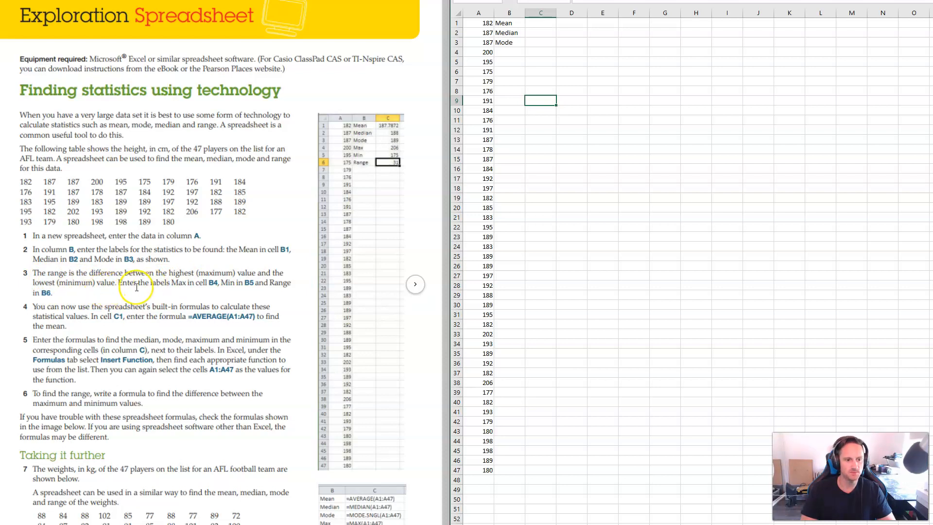
Step: Label cells B4, B5 and B6 as Max, Min and Range
left_click(510, 55)
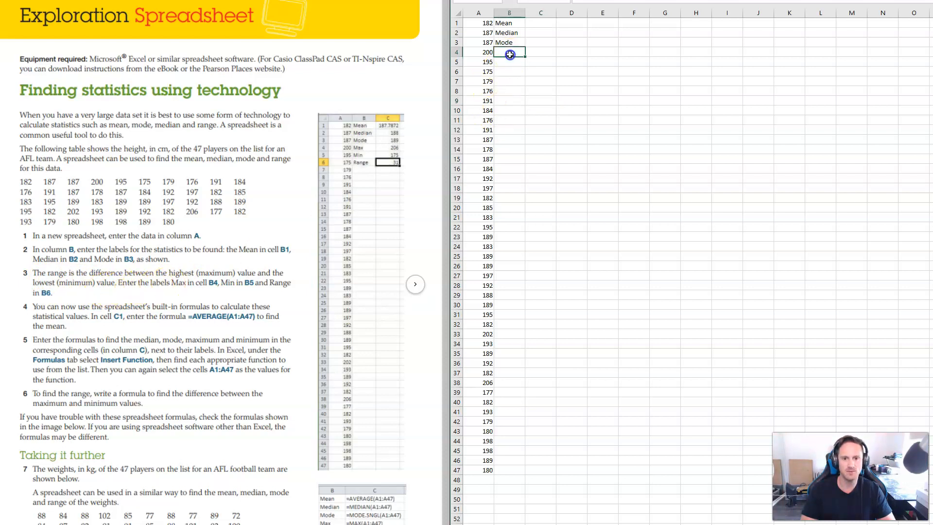
left_click(514, 62)
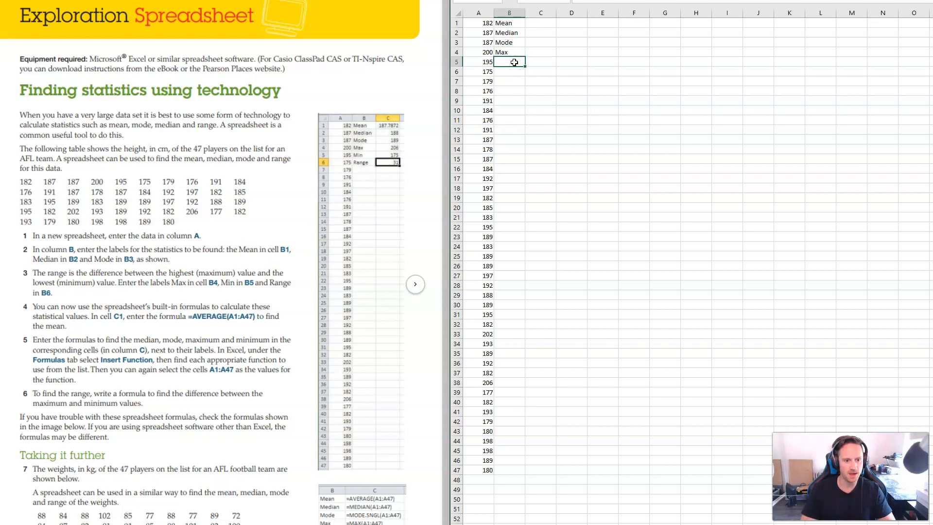
type("Min")
left_click(507, 71)
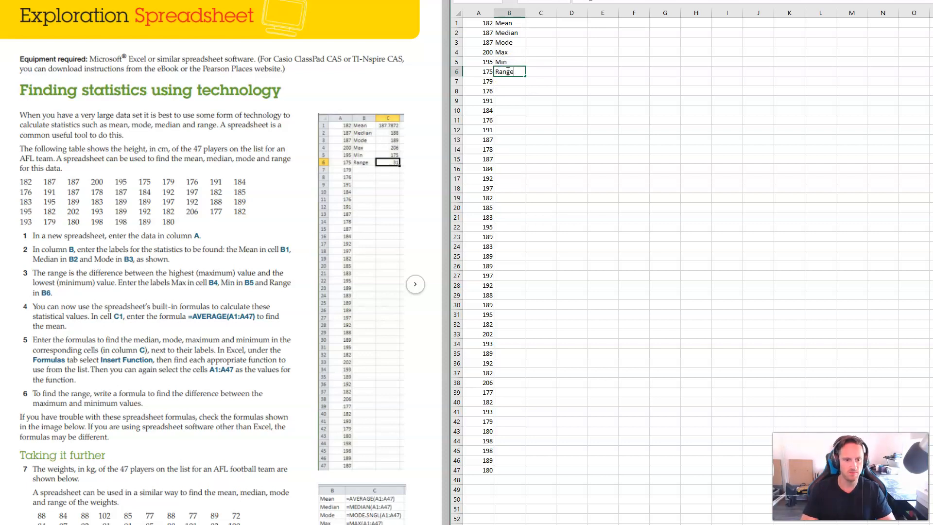
left_click(539, 178)
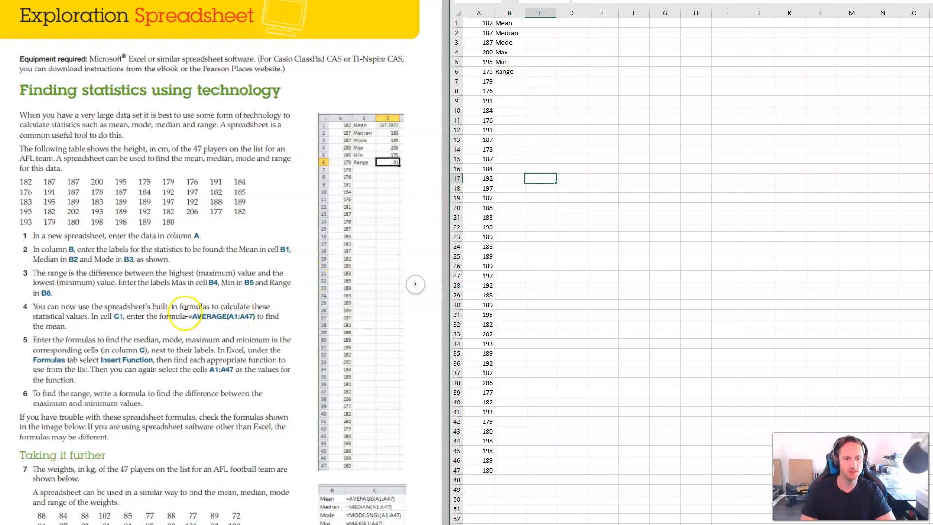
Step: Enter the formula =AVERAGE(A1:A47) in cell C1 to calculate the mean height
left_click(549, 24)
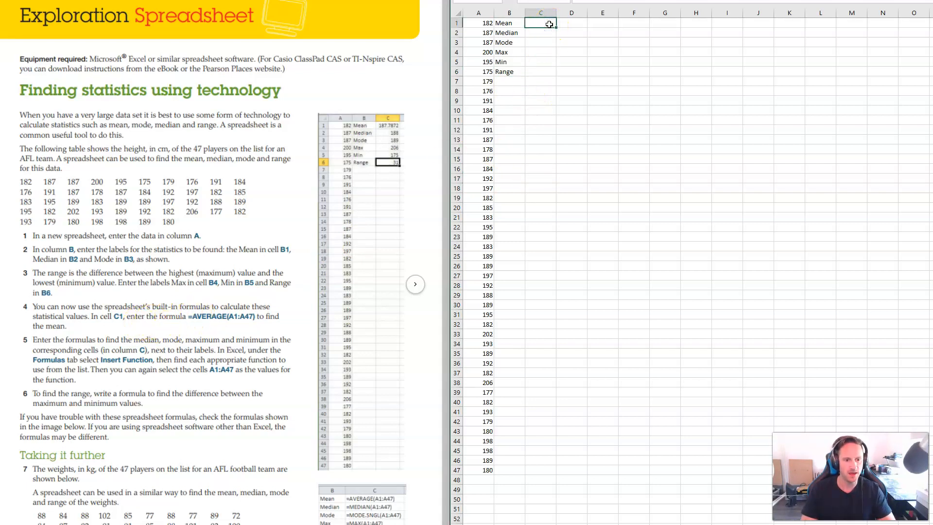
type("VERAG")
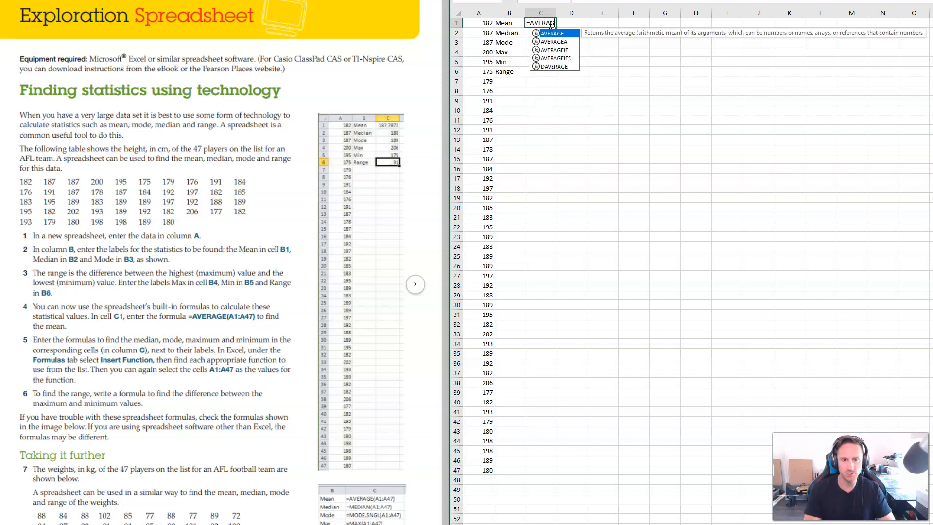
type("E")
left_click(557, 34)
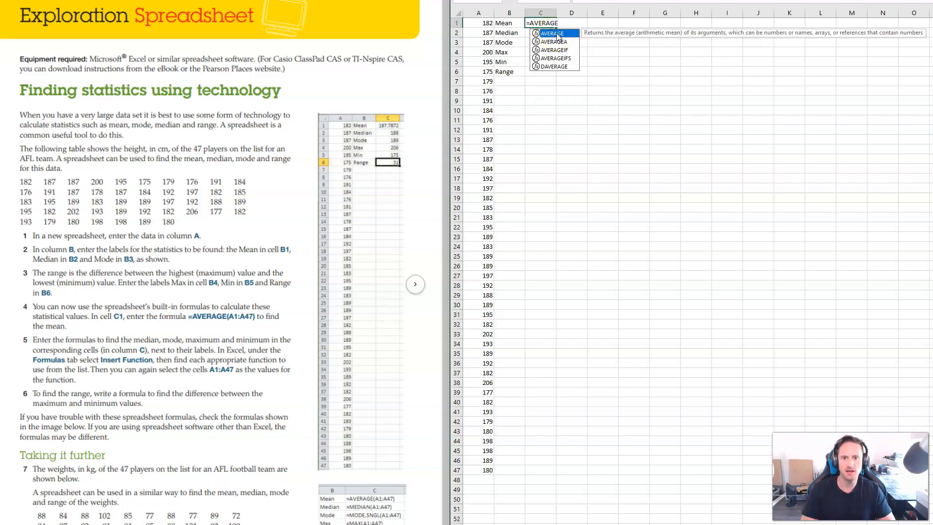
left_click(569, 24)
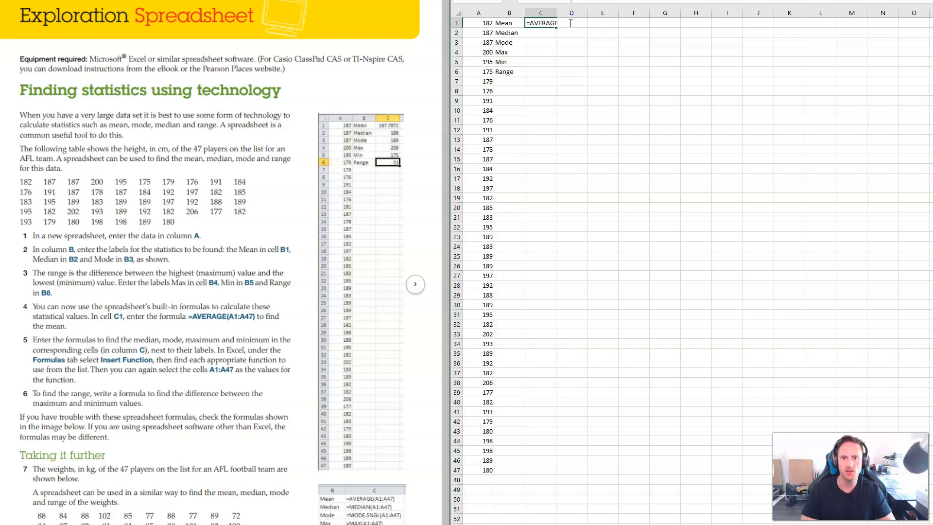
type("(")
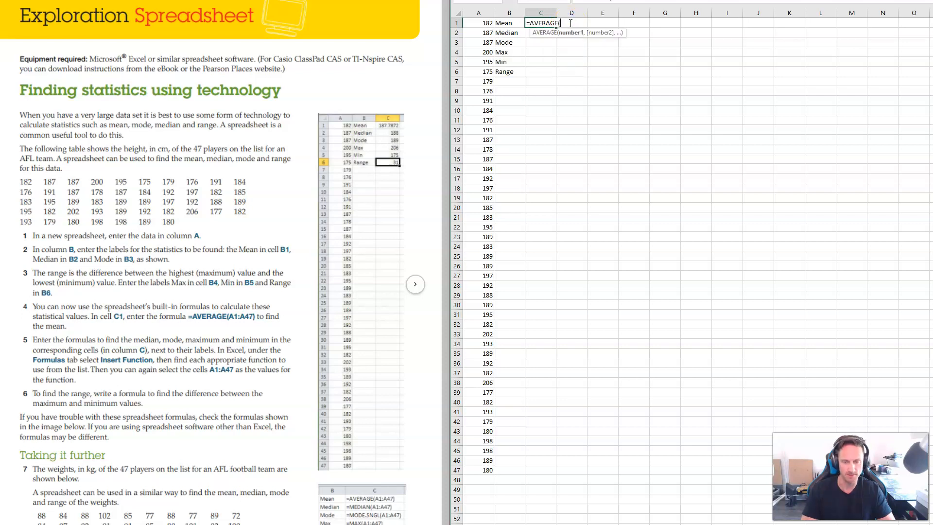
type("A1:A17")
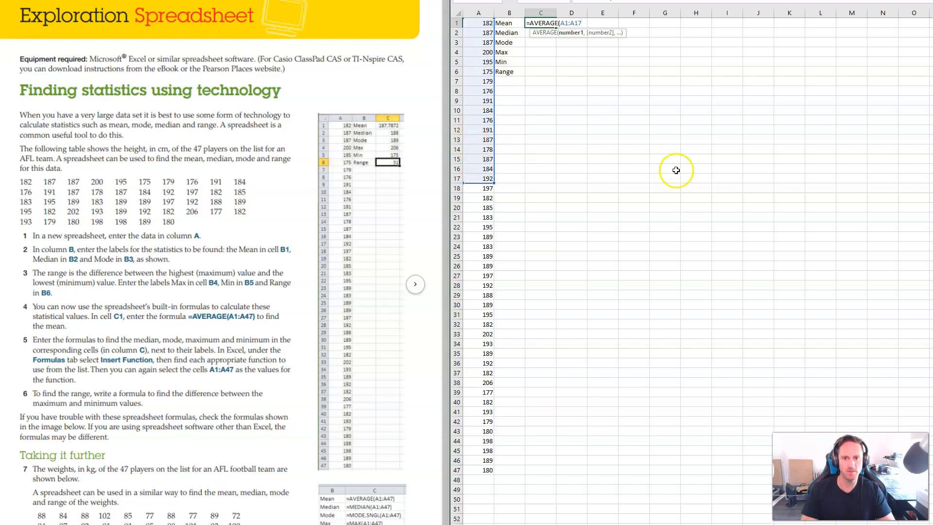
key("BackSpace")
key("BackSpace")
type("47")
mouse_move(483, 481)
left_mouse_down()
mouse_move(495, 477)
mouse_move(493, 260)
mouse_move(480, 471)
mouse_move(488, 234)
mouse_move(500, 306)
mouse_move(490, 420)
mouse_move(488, 298)
mouse_move(499, 314)
mouse_move(494, 475)
left_mouse_up()
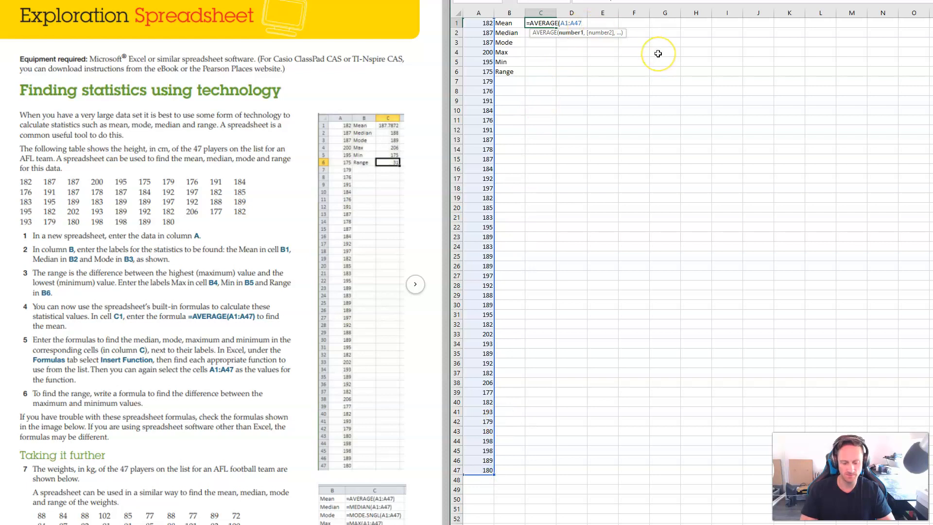
type(")")
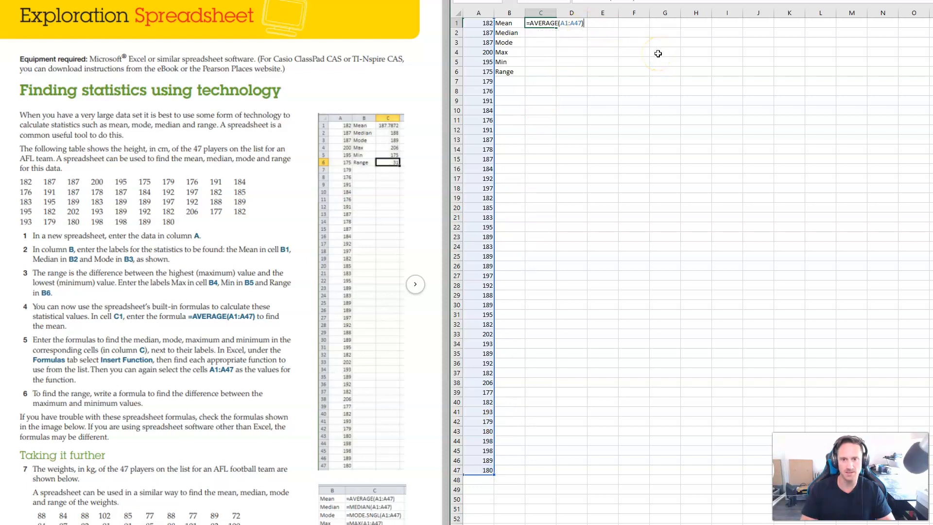
key("Return")
Step: Adjust the number format of the mean in C1 so it displays with no decimal places
left_click(552, 23)
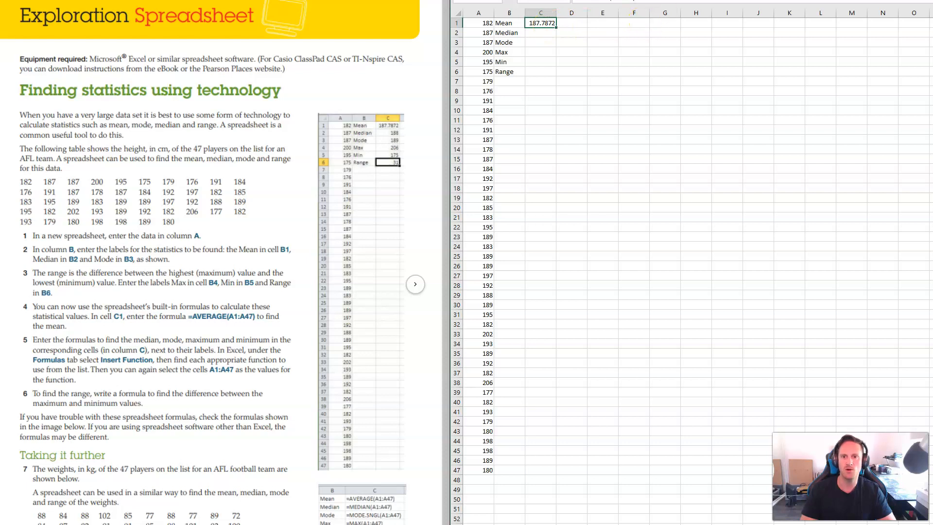
left_click_drag(732, 0, 721, 0)
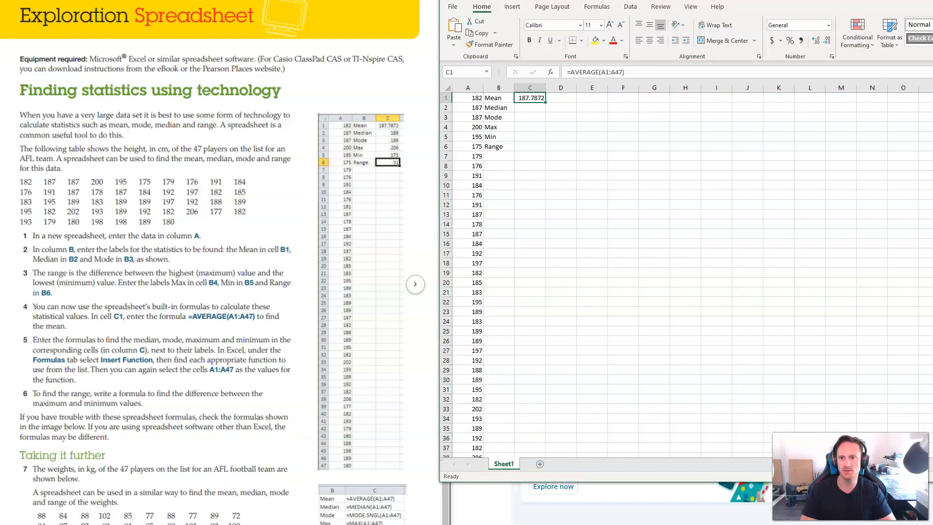
left_click(817, 43)
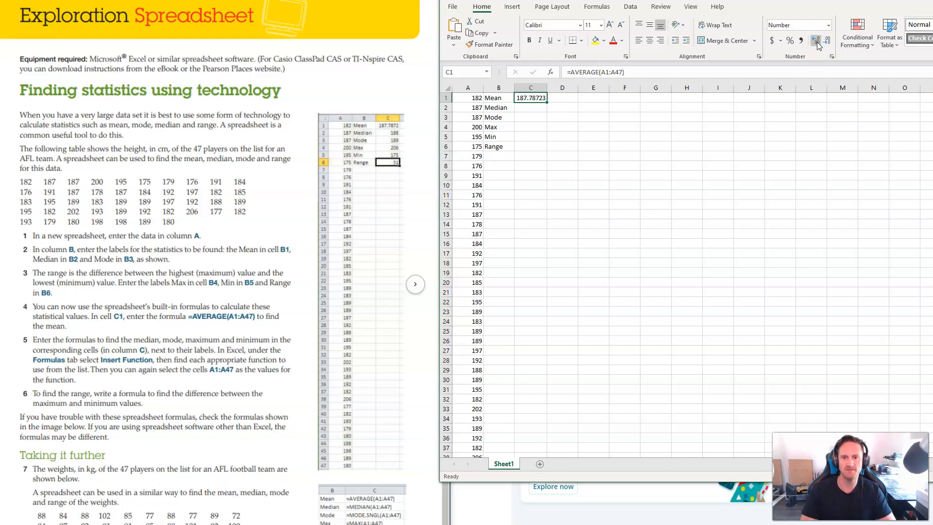
left_click(826, 42)
left_click(825, 42)
left_click(827, 43)
left_click(826, 42)
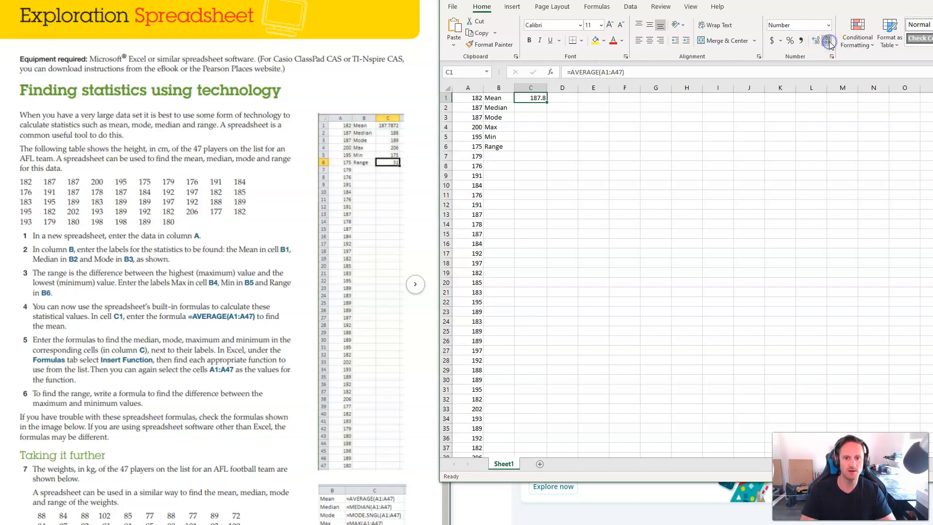
left_click(816, 41)
left_click(825, 42)
left_click(827, 43)
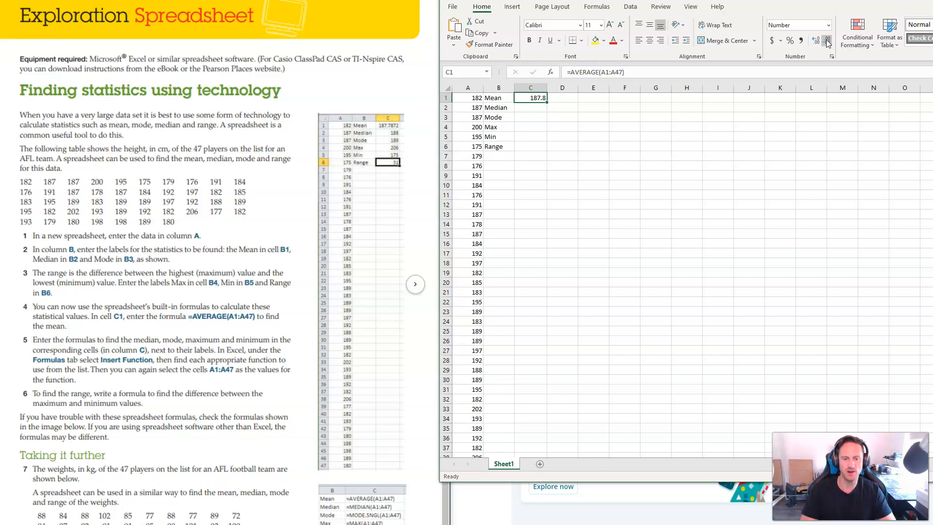
left_click(828, 42)
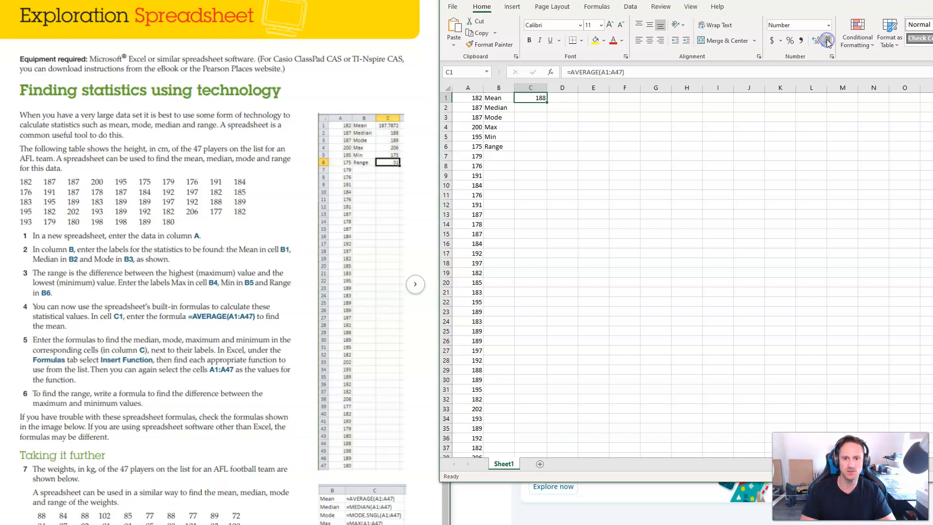
left_click_drag(723, 0, 932, 0)
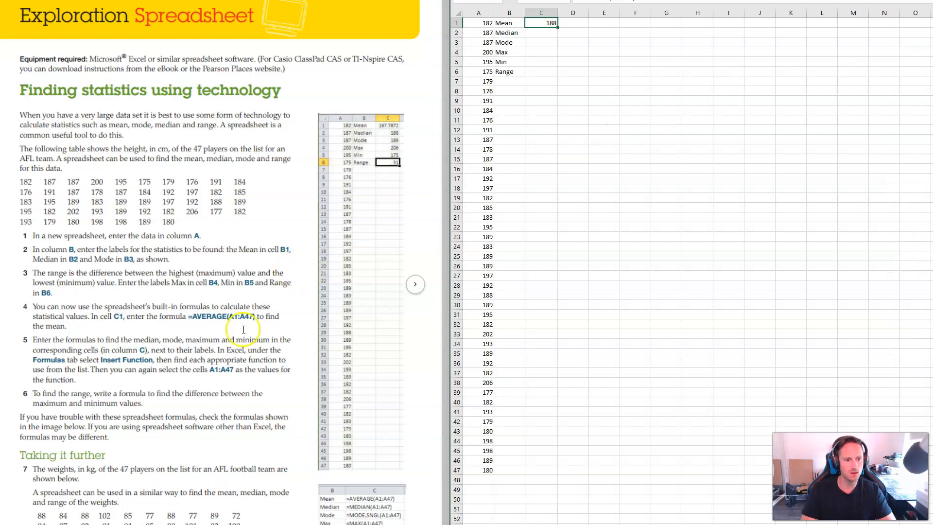
Step: Select the empty cell C2 beside the Median label
left_click(190, 332)
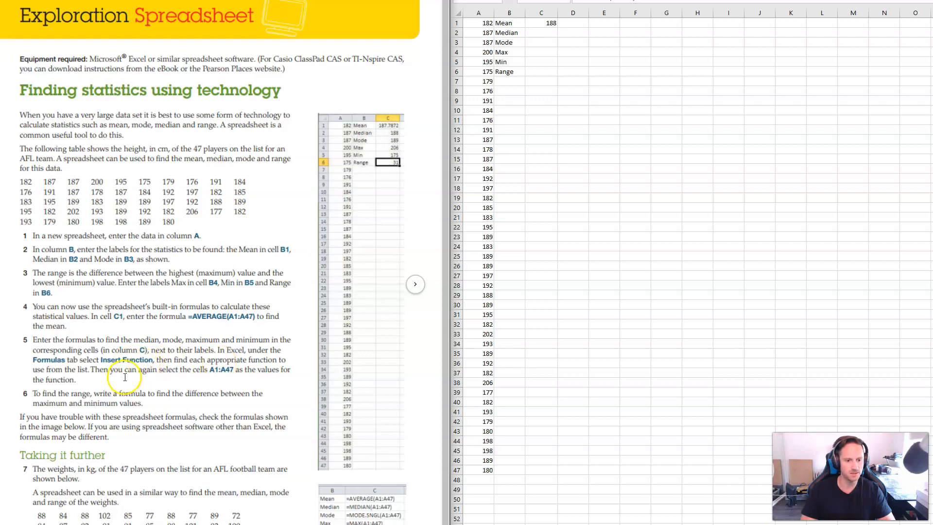
left_click(546, 33)
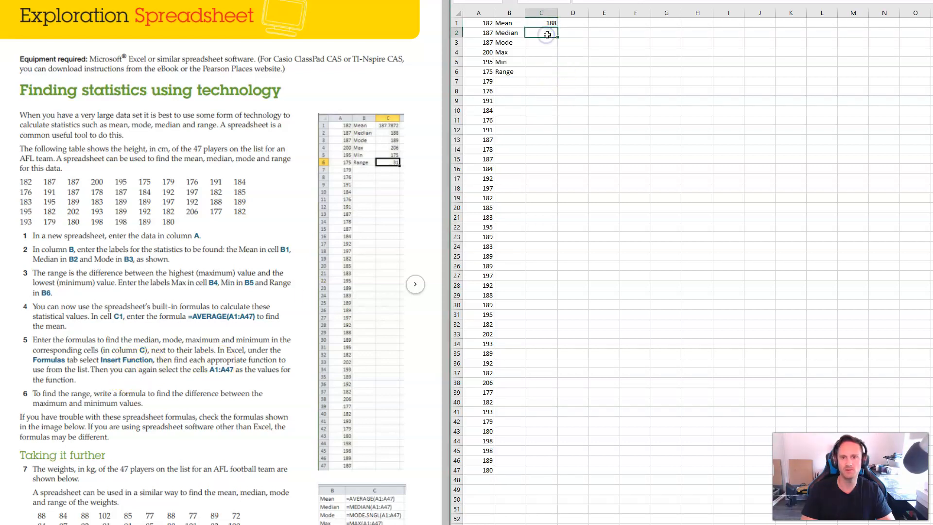
right_click(544, 36)
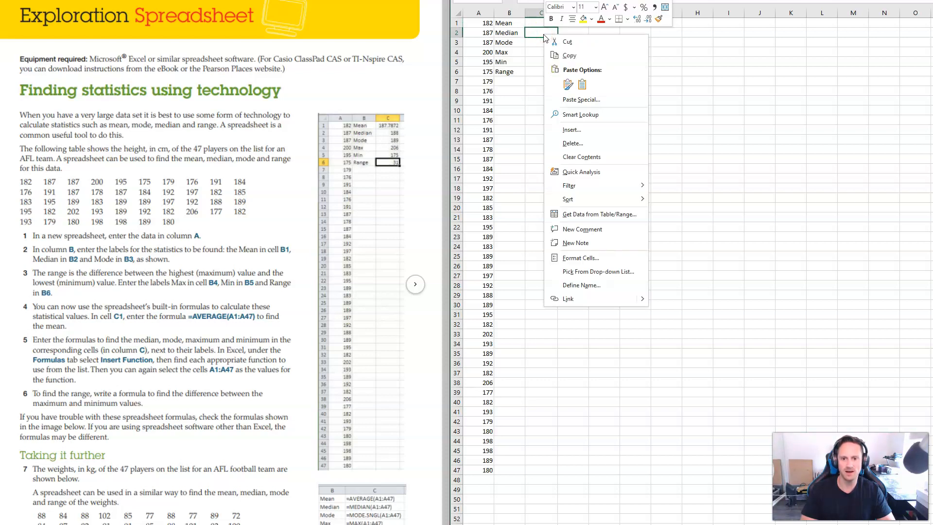
left_click(573, 129)
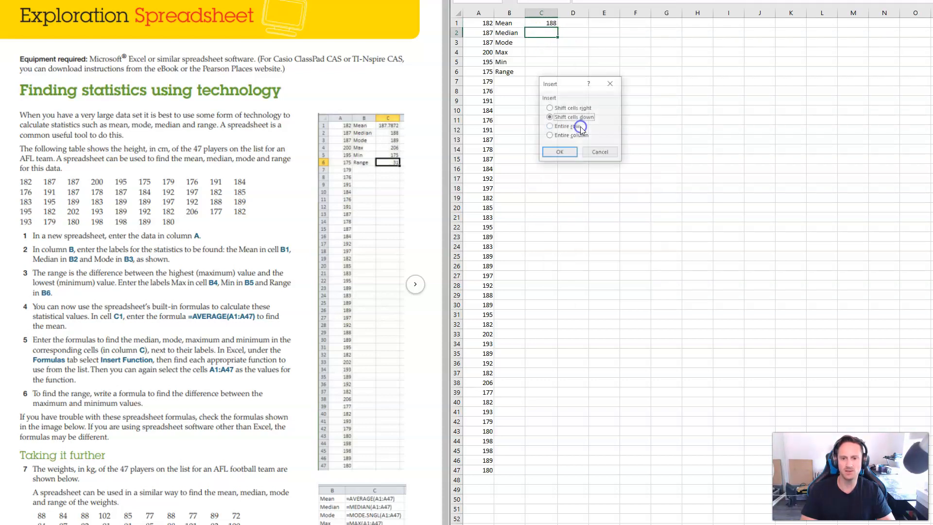
left_click(612, 84)
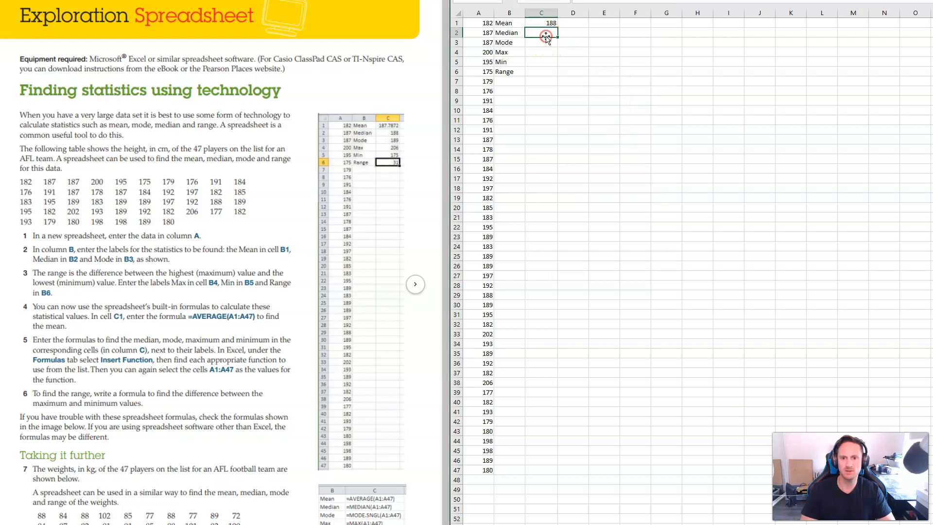
right_click(546, 37)
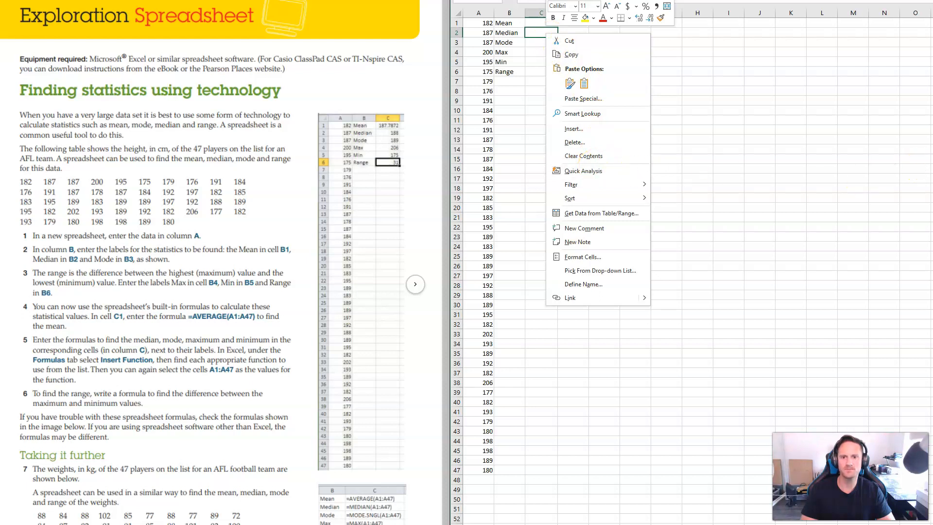
key("Escape")
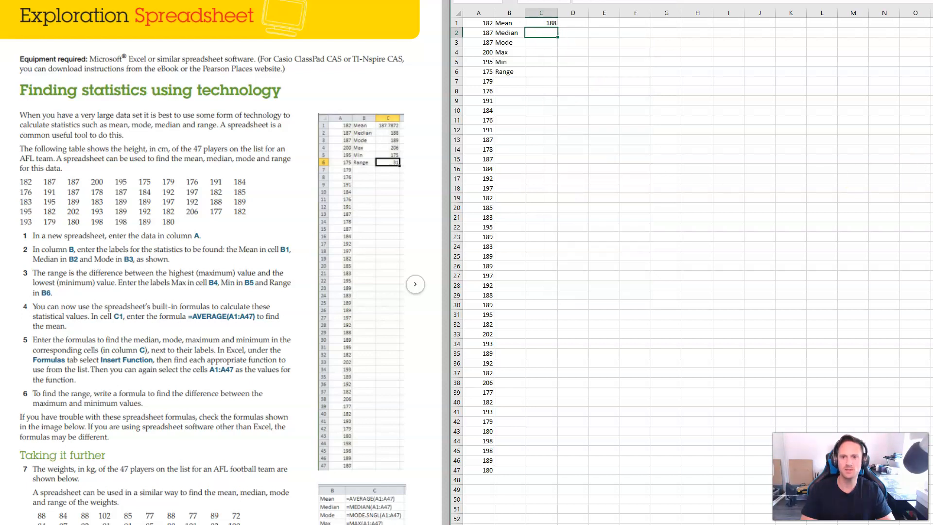
Step: Bring the spreadsheet's ribbon into view and insert the MEDIAN function in cell C2, searching the function list for median
left_click_drag(680, 0, 676, 55)
left_click_drag(638, 0, 636, 22)
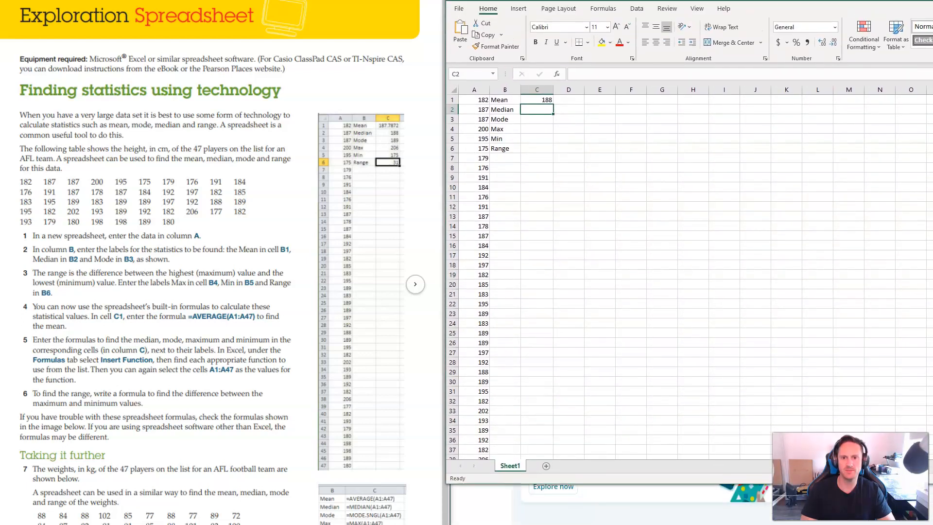
left_click(604, 9)
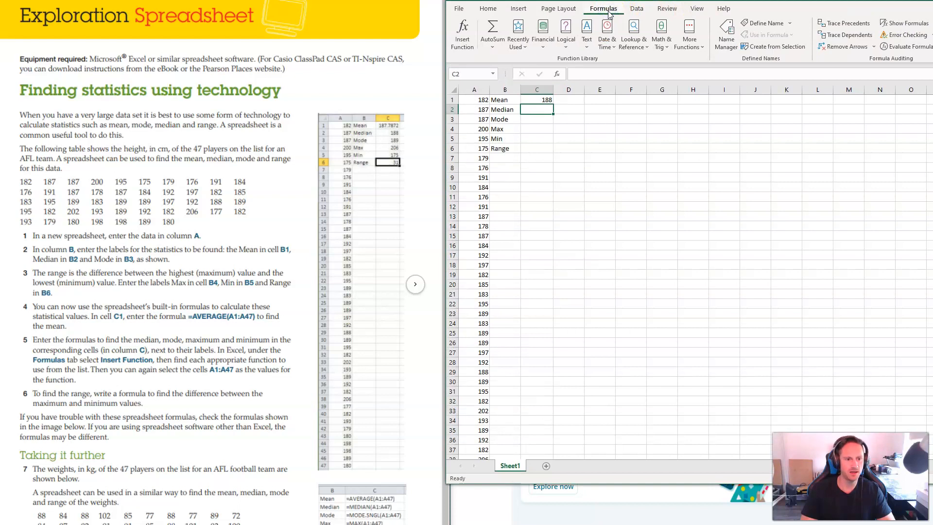
left_click(462, 37)
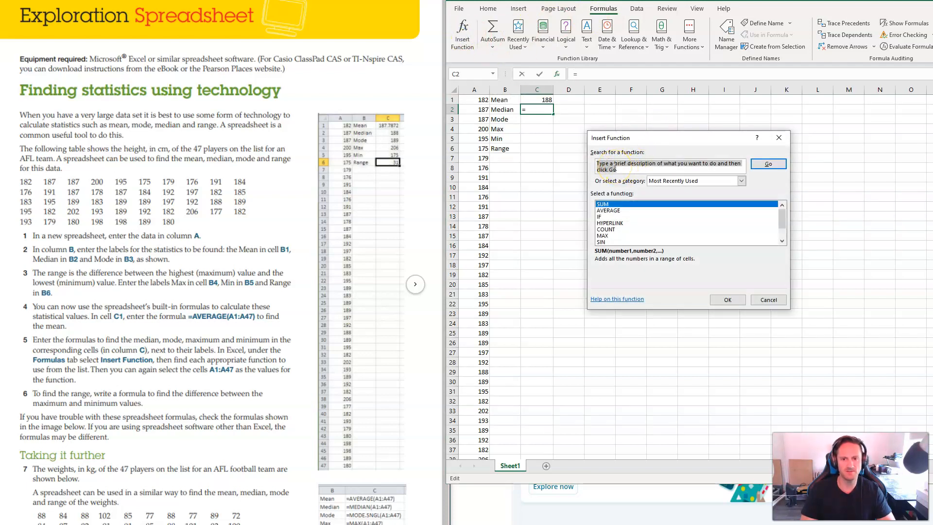
left_click(682, 167)
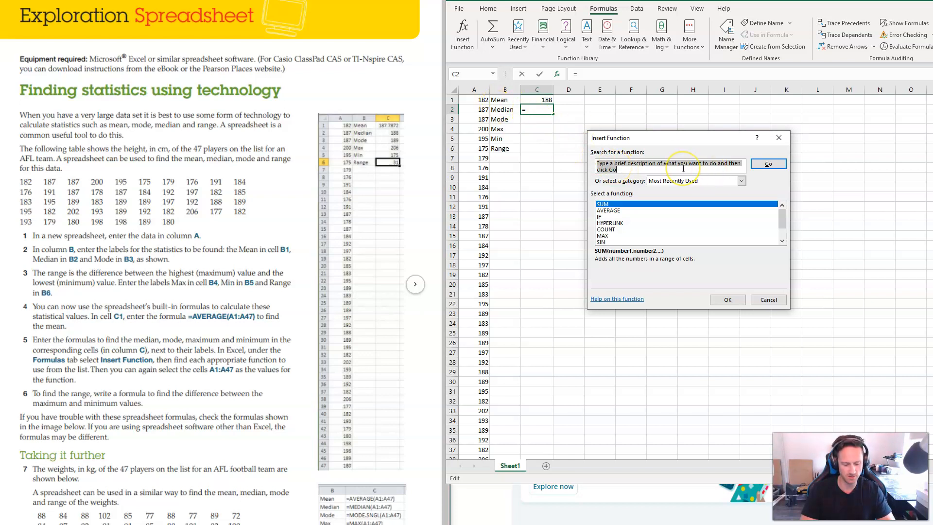
type("median")
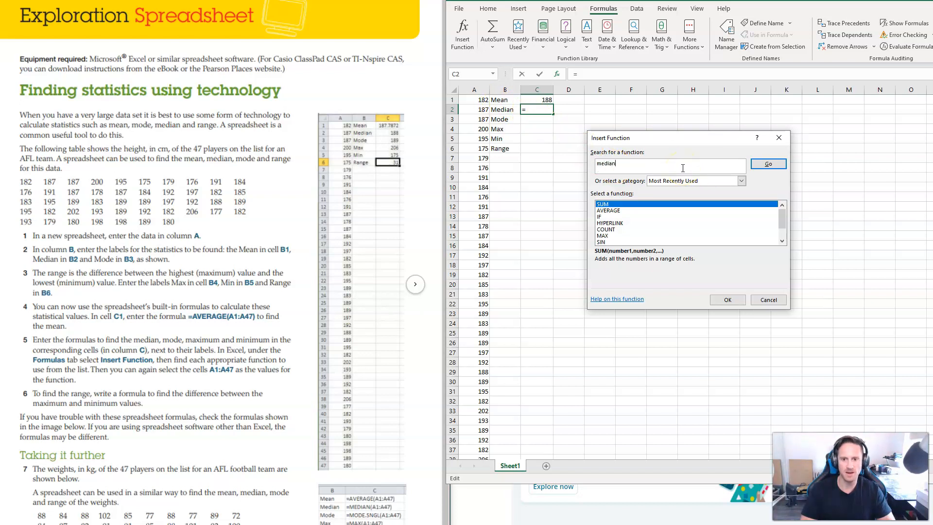
left_click(767, 164)
left_click(620, 204)
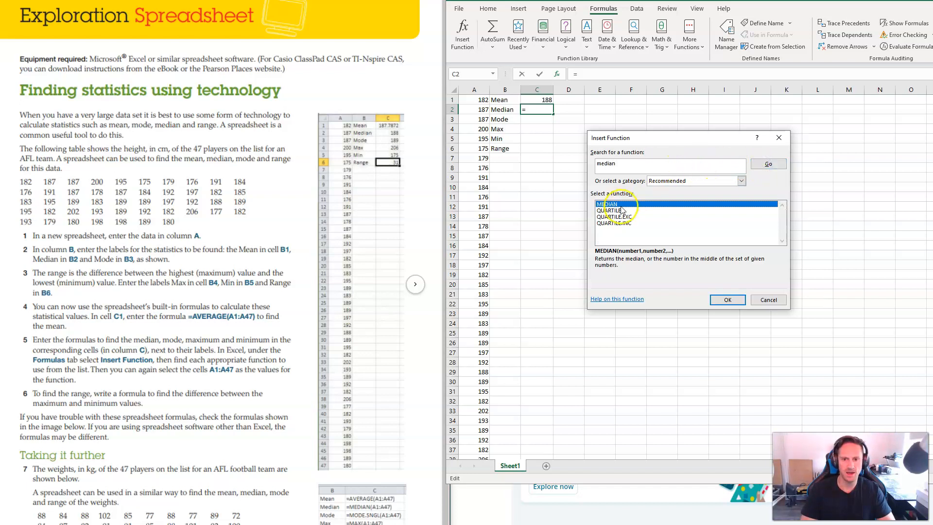
left_click(720, 297)
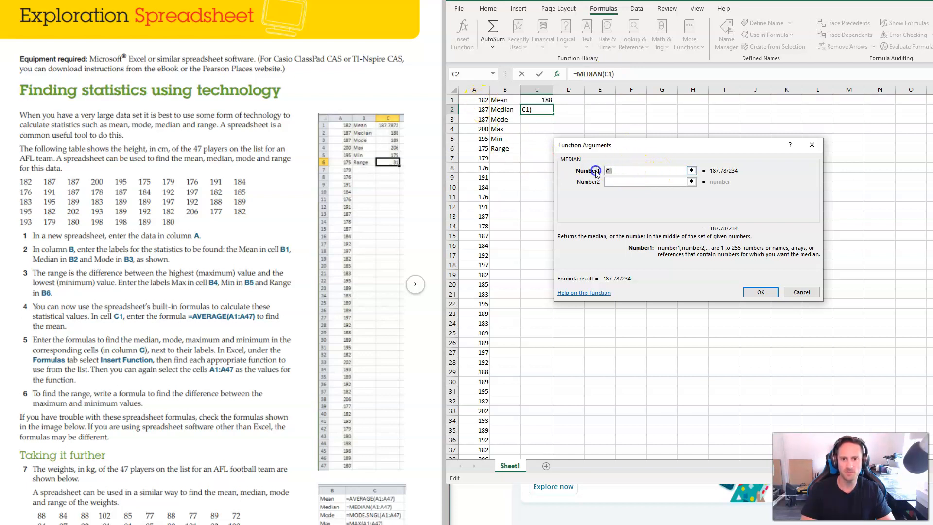
Step: Set A1 as the first argument of the MEDIAN function and the range A1:A47 as the second
left_click(478, 102)
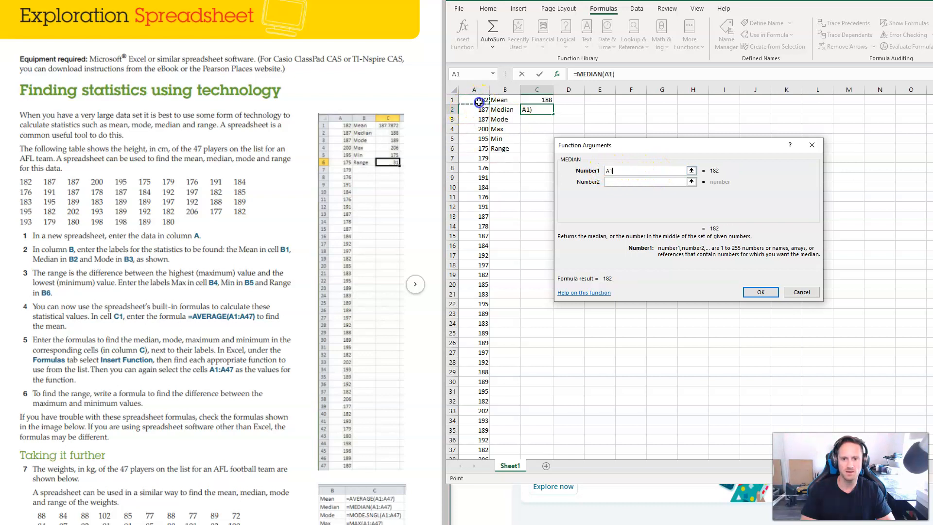
left_click(628, 182)
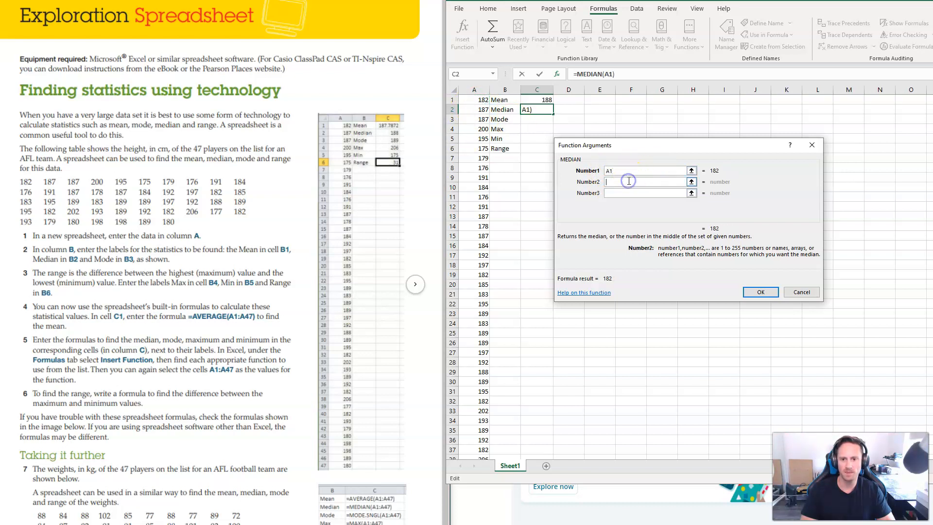
left_click(479, 101)
left_click_drag(479, 103, 483, 253)
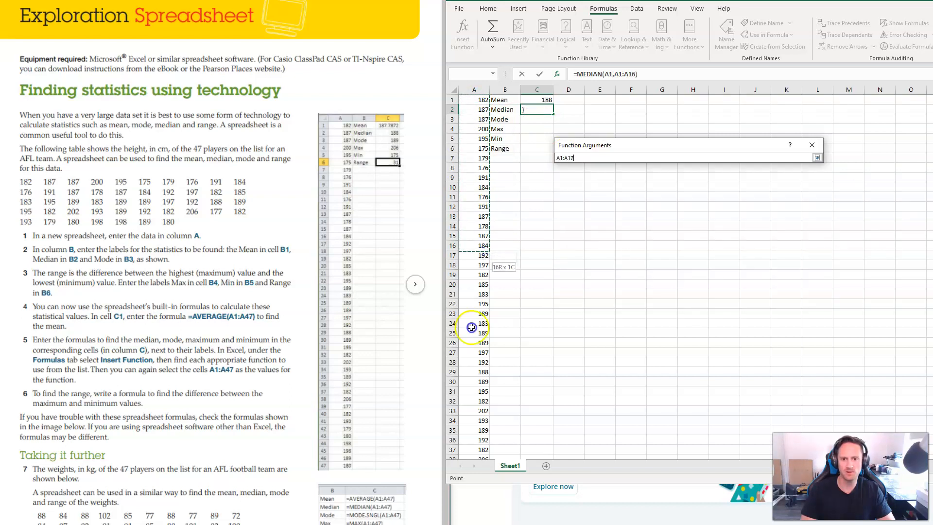
mouse_move(478, 421)
left_mouse_down()
mouse_move(484, 451)
mouse_move(477, 433)
left_mouse_up()
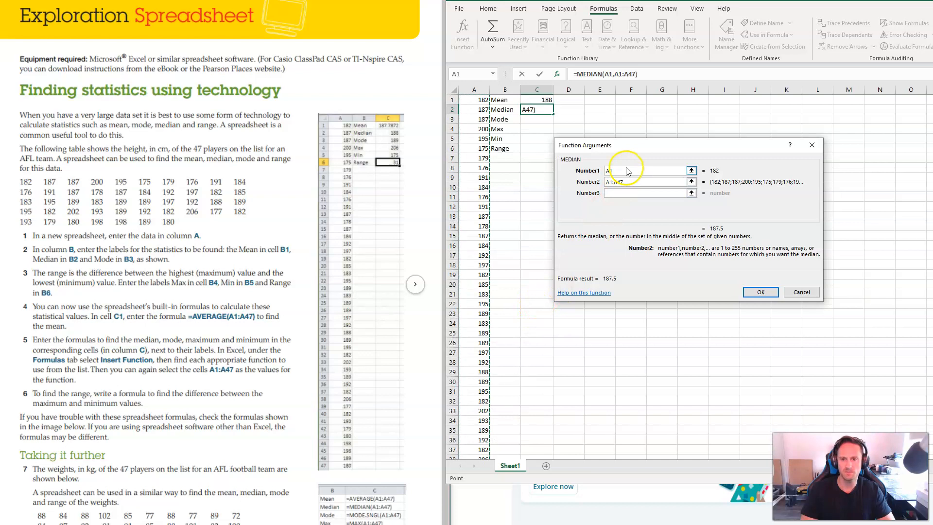
Step: Move the range A1:A47 into the first MEDIAN argument in place of A1, leave the second empty, and accept the formula
left_click(610, 183)
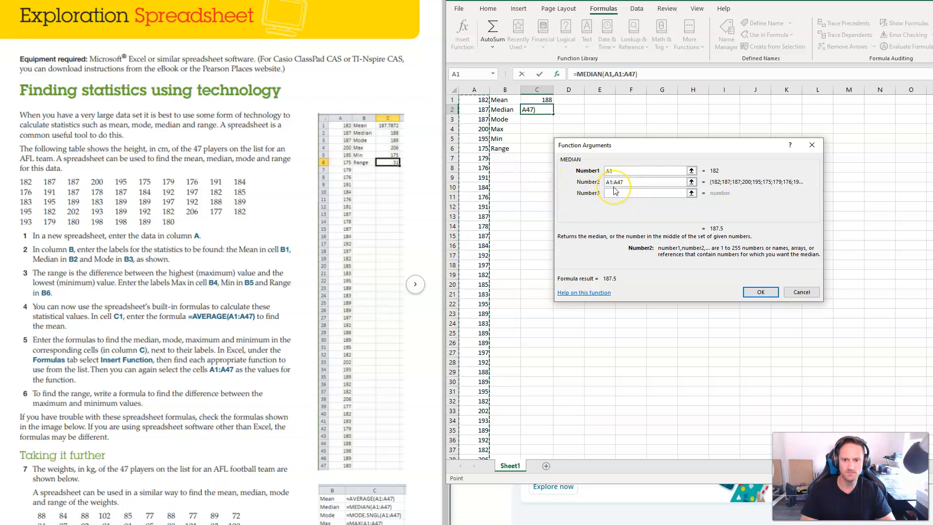
left_click_drag(629, 182, 602, 170)
key("ctrl+x")
key("ctrl+v")
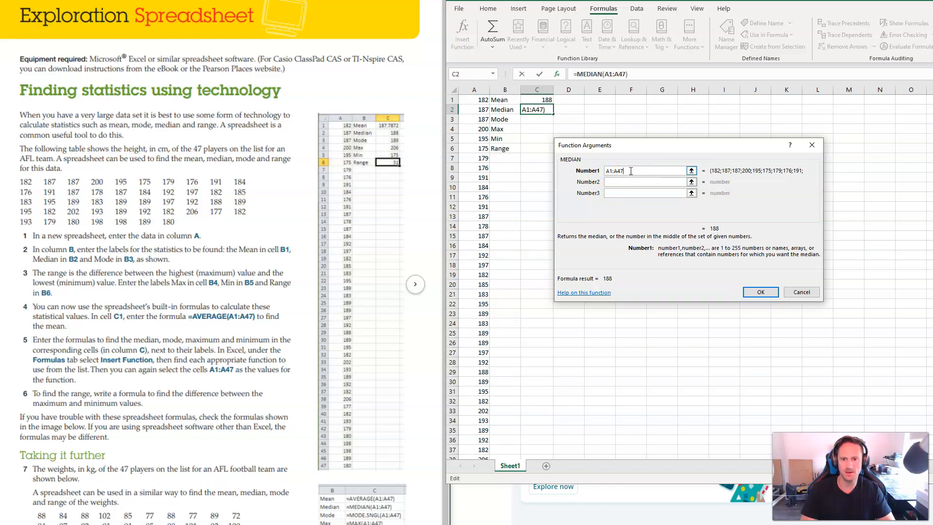
left_click(766, 290)
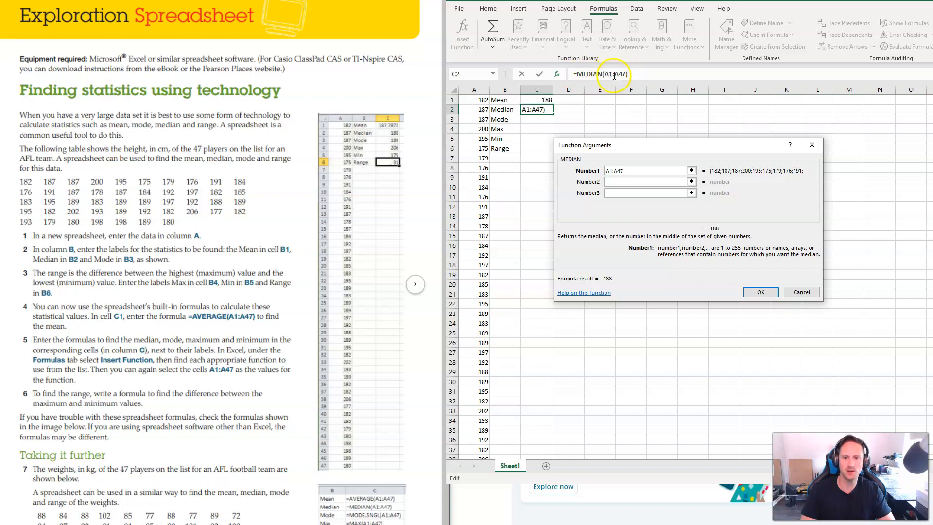
left_click(757, 291)
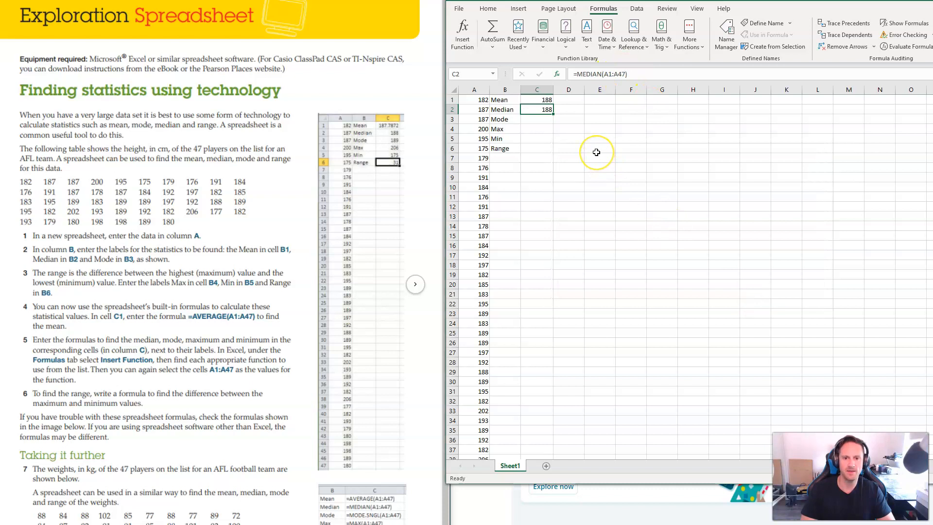
Step: Start the formula =MODE in cell C3 and compare the descriptions of the suggested MODE functions
left_click(574, 109)
left_click(544, 118)
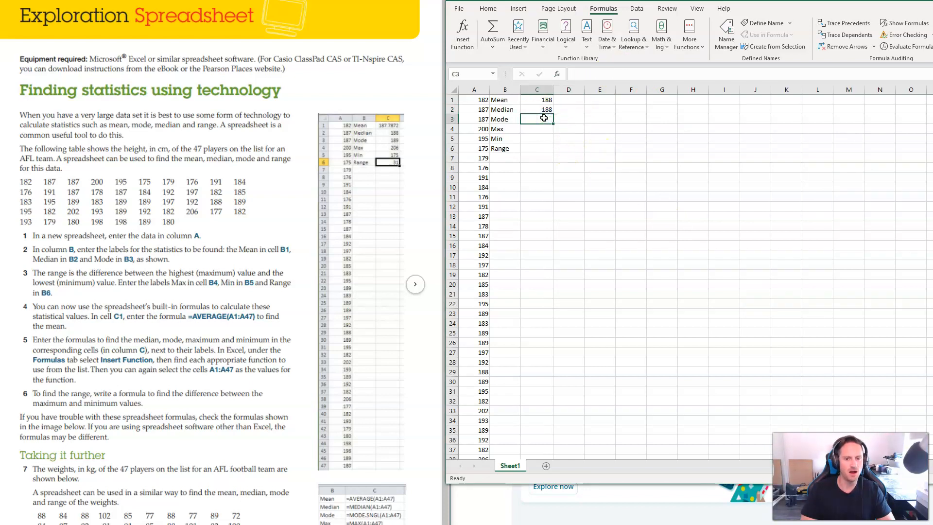
left_click(586, 75)
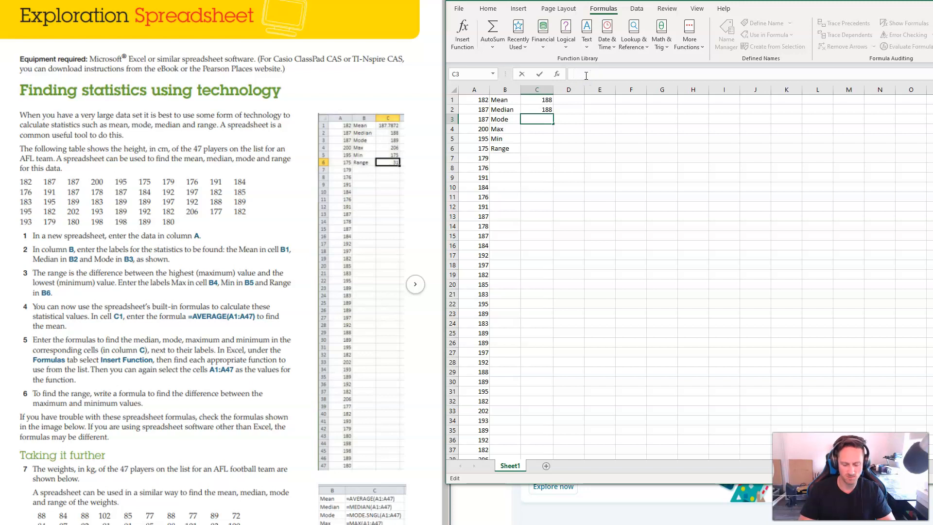
type("=")
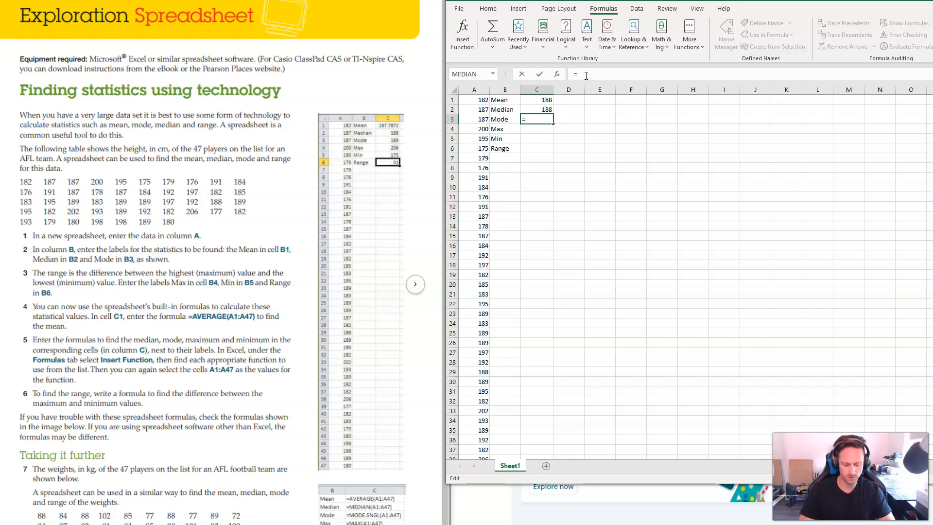
type("MODE")
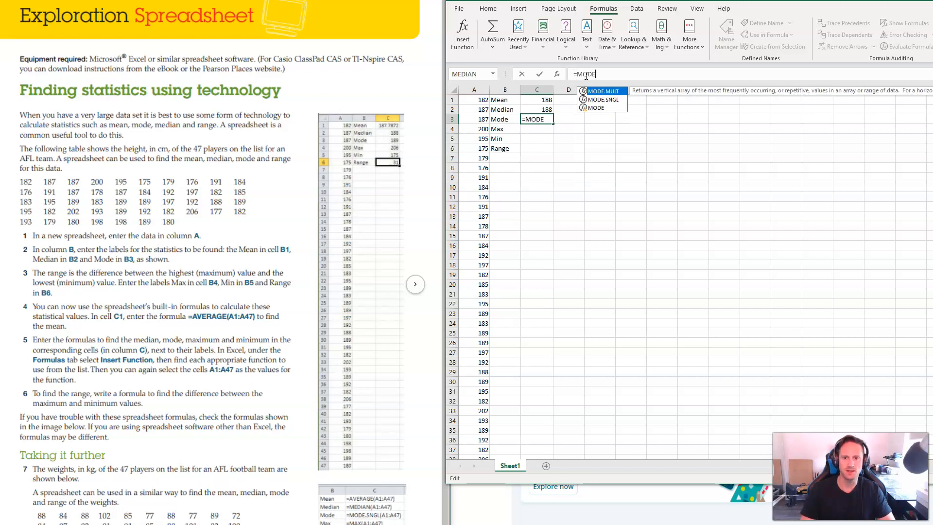
left_click(596, 109)
left_click(596, 108)
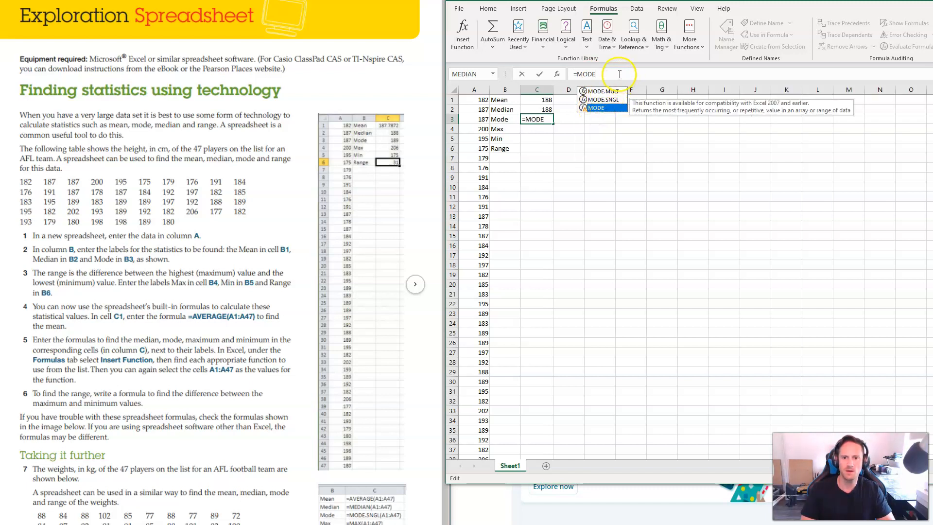
left_click(616, 92)
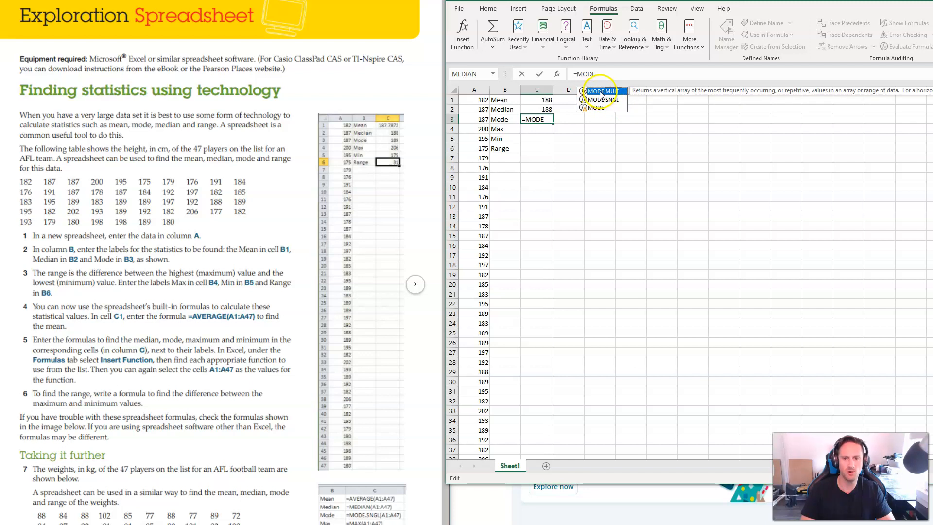
left_click(600, 108)
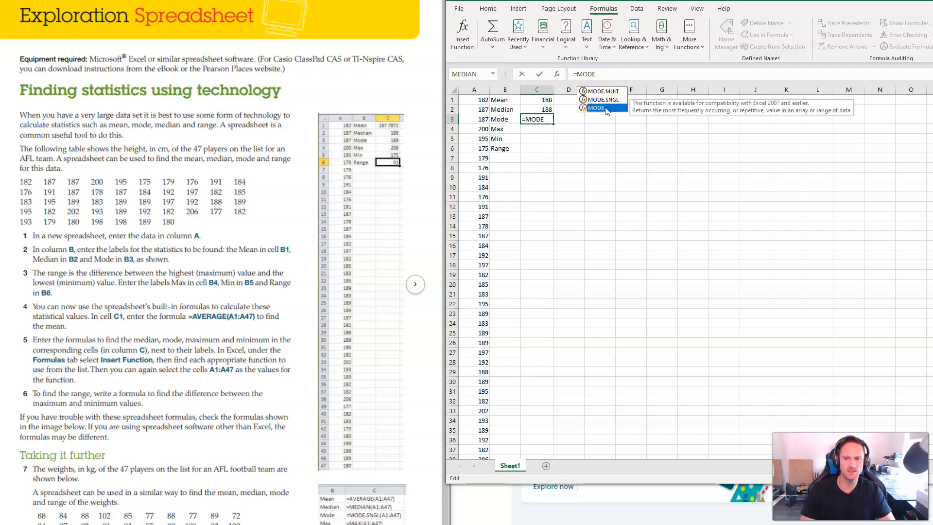
left_click(604, 92)
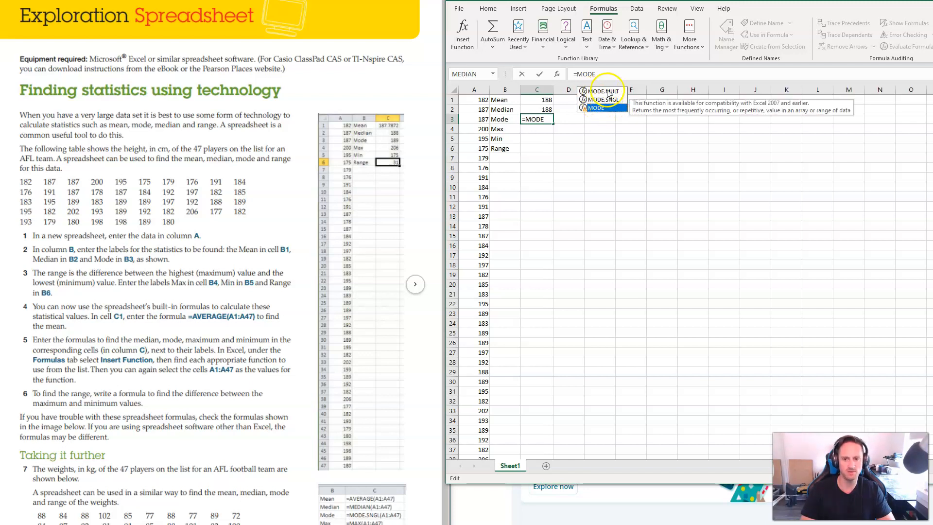
Step: Complete the formula in C3 as =MODE(A1:A47) and check the finished cell
left_click(615, 74)
type("(A")
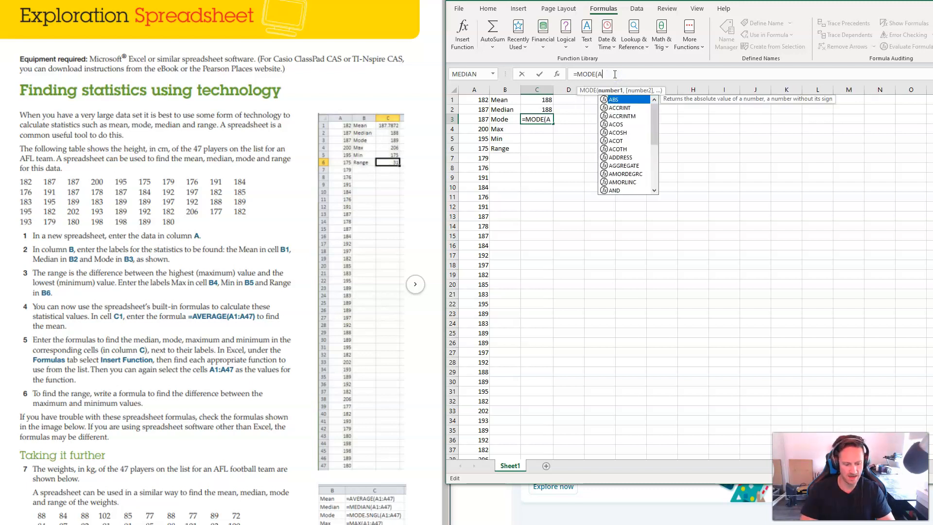
type("1:A47")
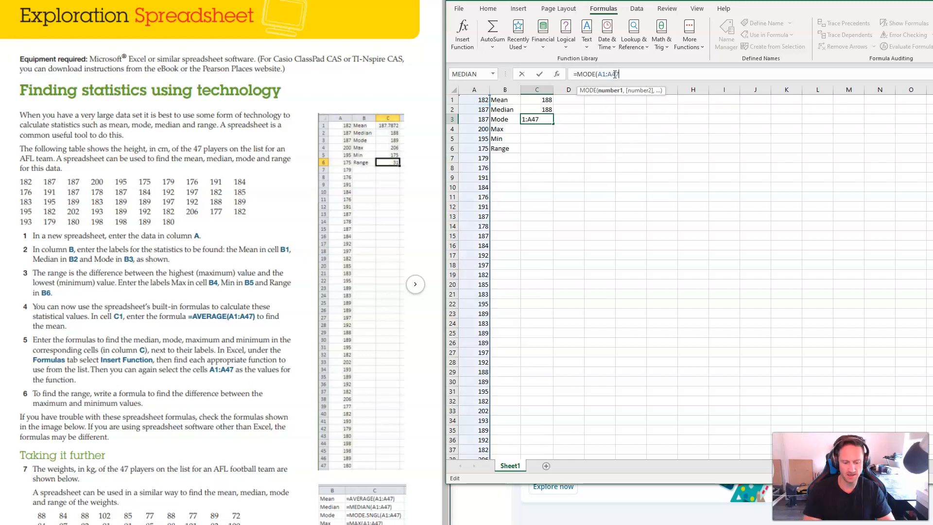
type(")")
key("Return")
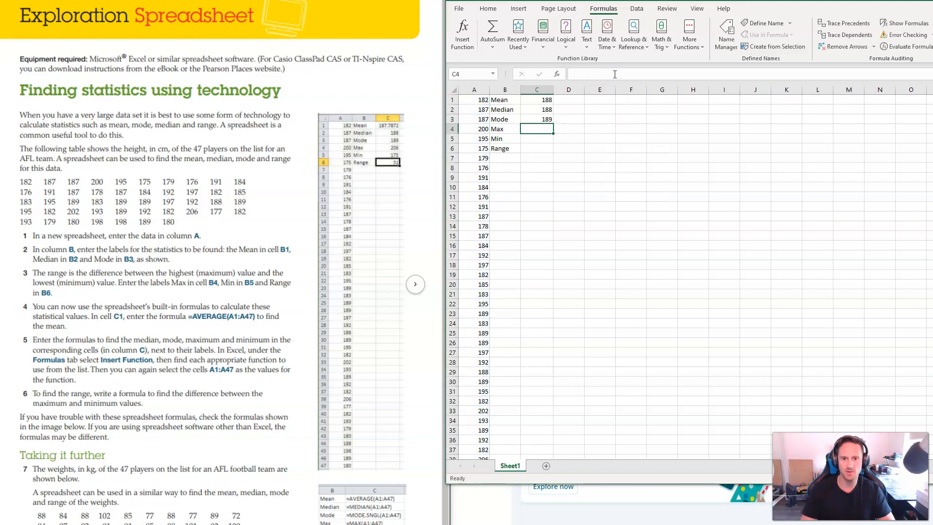
left_click(537, 120)
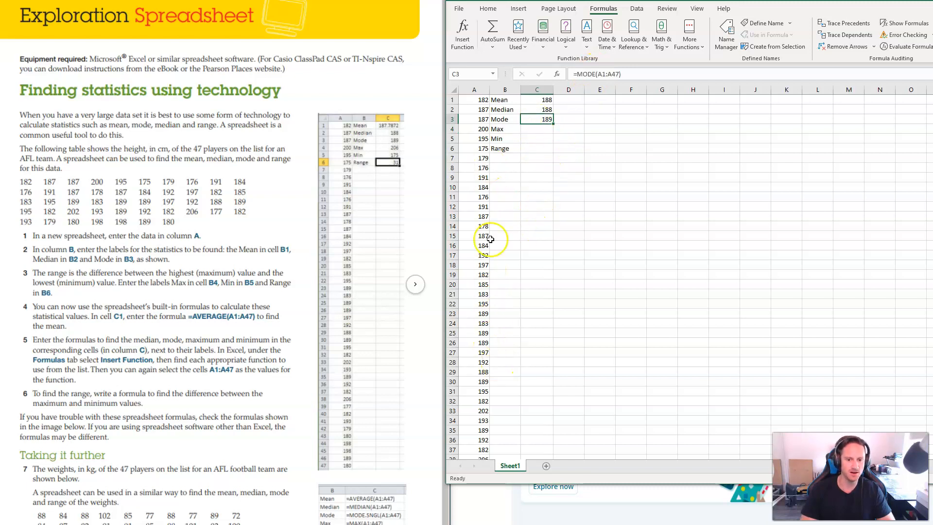
Step: Insert the MAX function in cell C4 with A1:A47 as its first argument
left_click(543, 129)
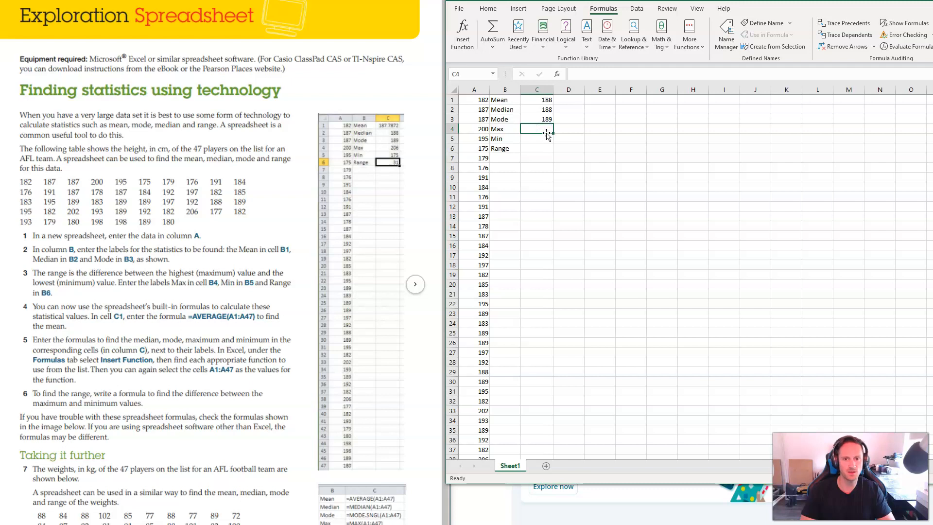
left_click(463, 29)
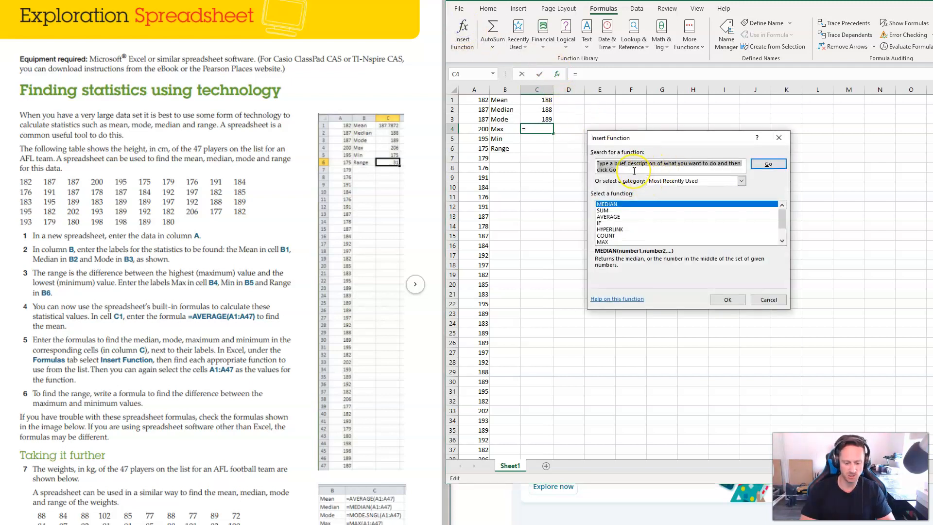
left_click(607, 242)
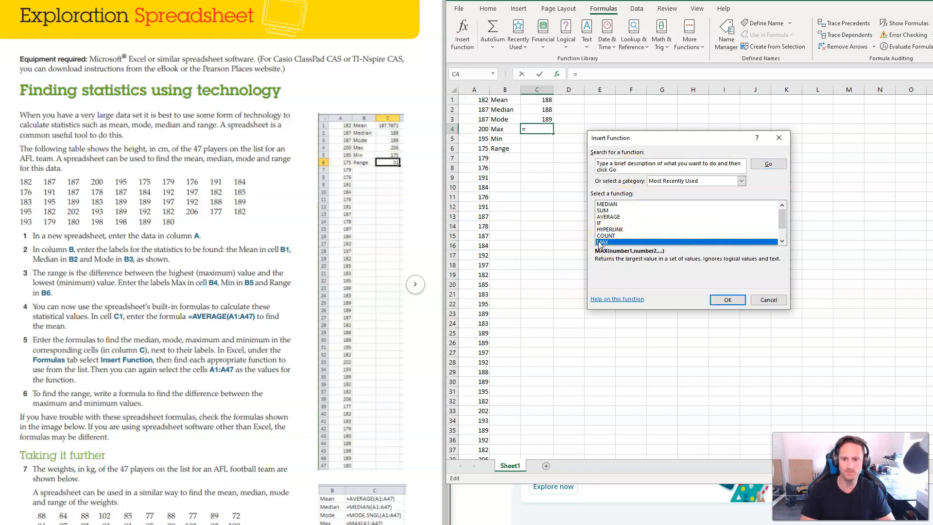
left_click(725, 299)
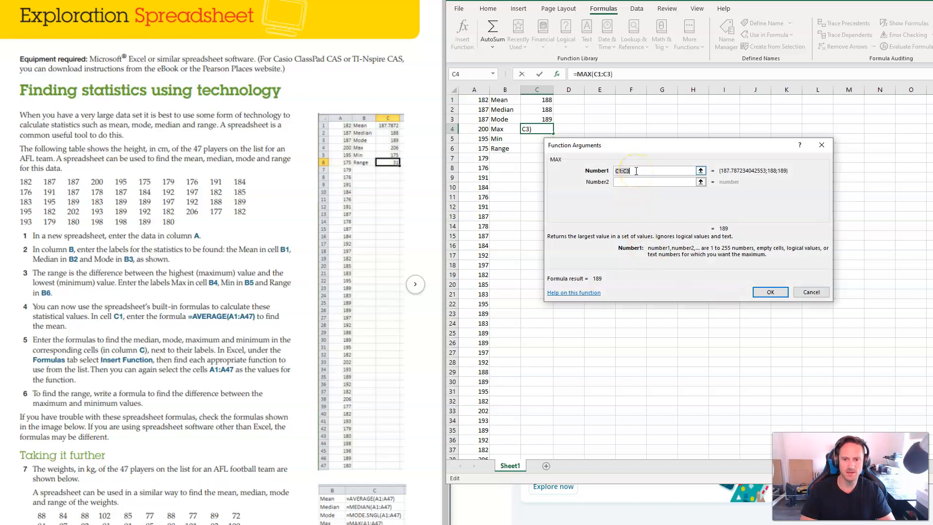
left_click_drag(642, 170, 595, 173)
type("A1:A47")
left_click(772, 292)
Step: Calculate the minimum height in cell C5 with the formula =MIN(A1:A47)
left_click(536, 139)
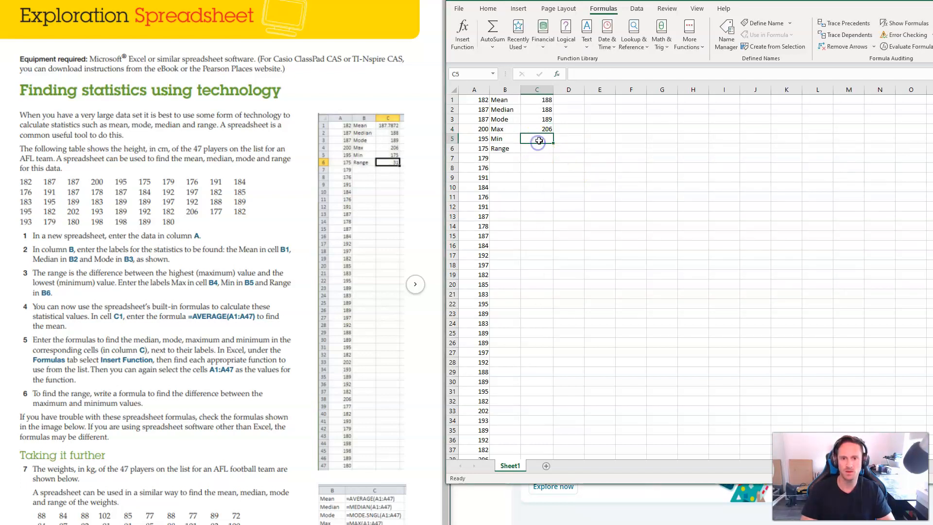
left_click(585, 75)
type("=MIN")
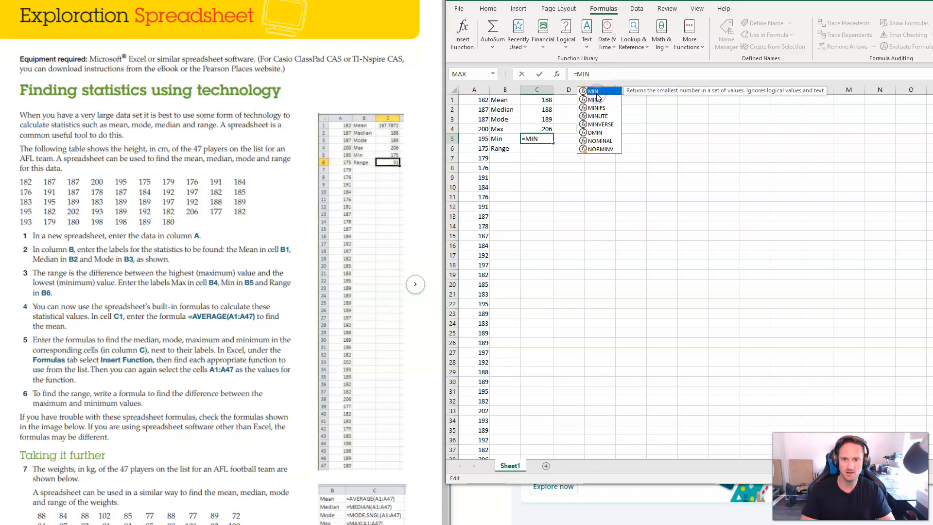
type("(A1:A")
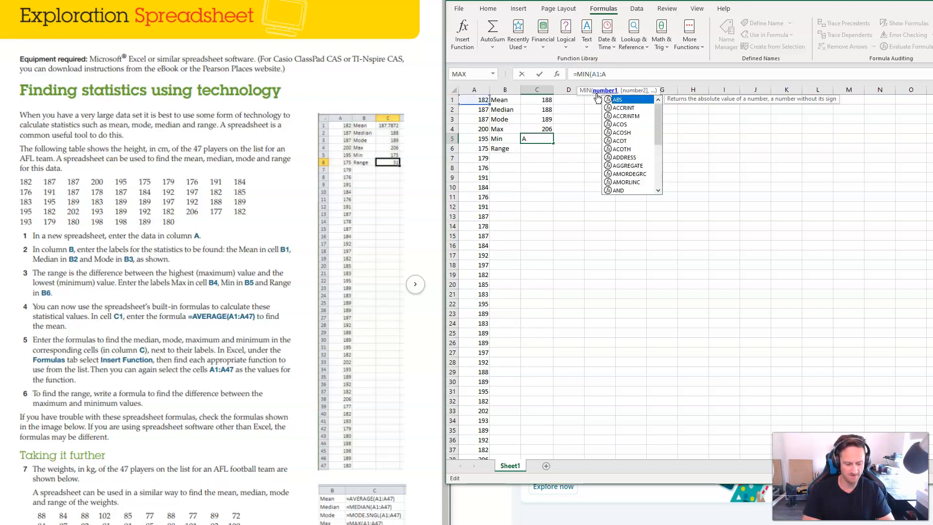
type("47)")
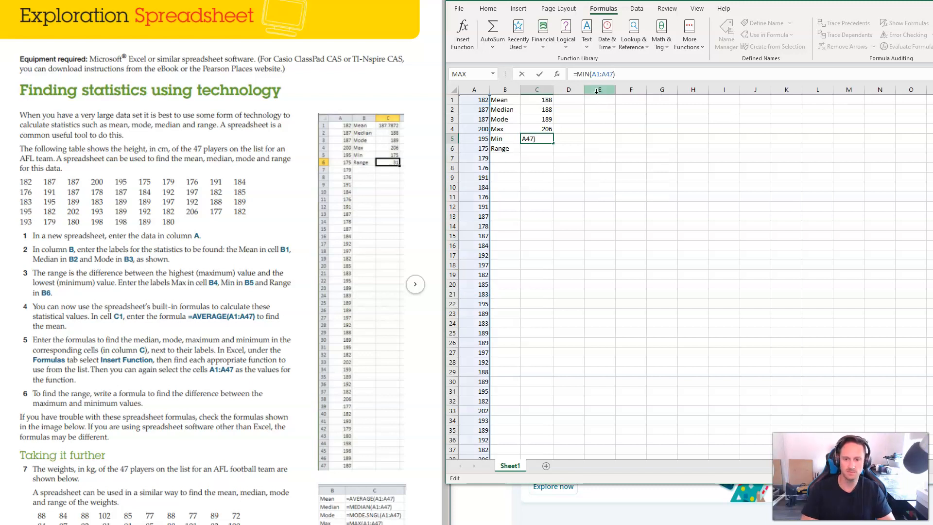
key("Return")
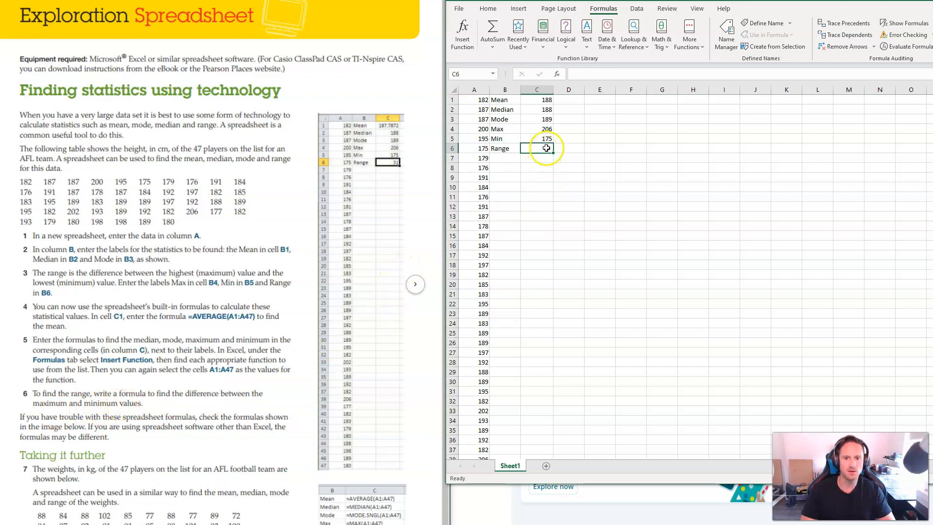
Step: Search the available functions for "difference" for cell C6, and close the search without inserting a function
left_click(590, 75)
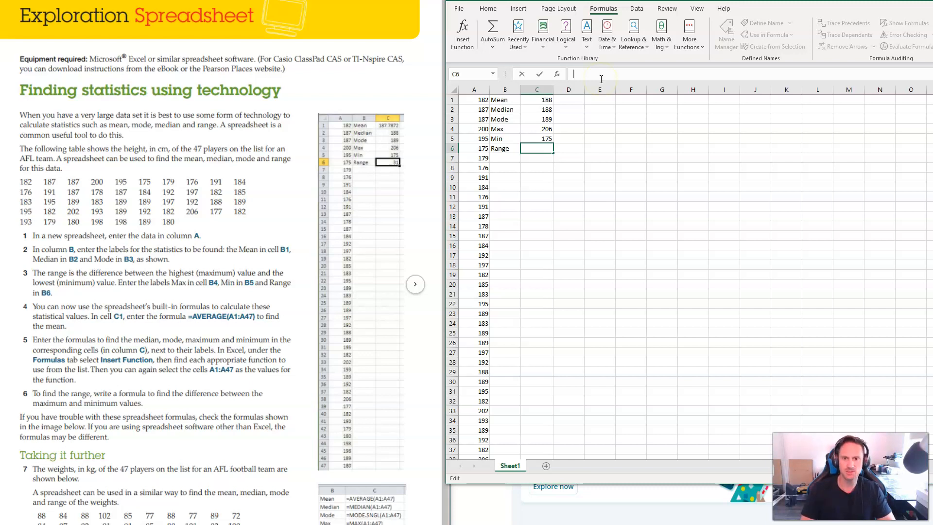
left_click(461, 32)
type("difference")
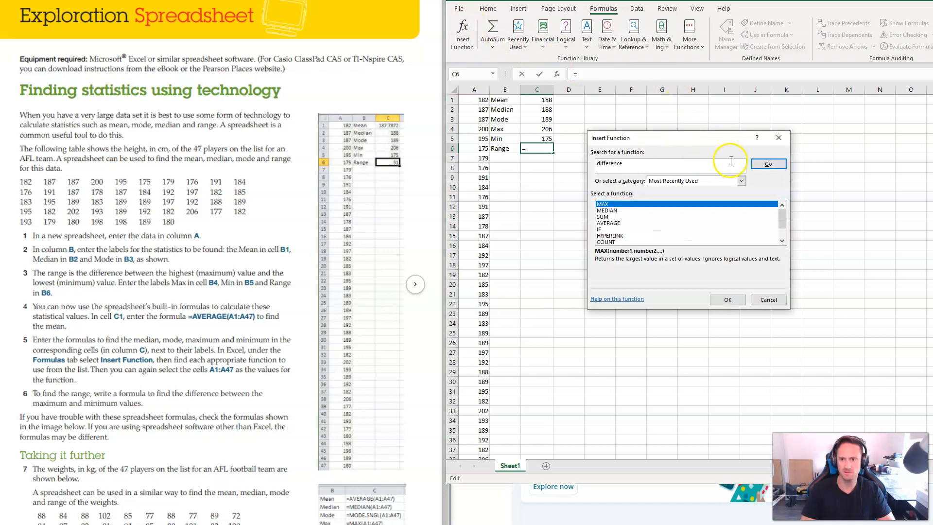
left_click(755, 164)
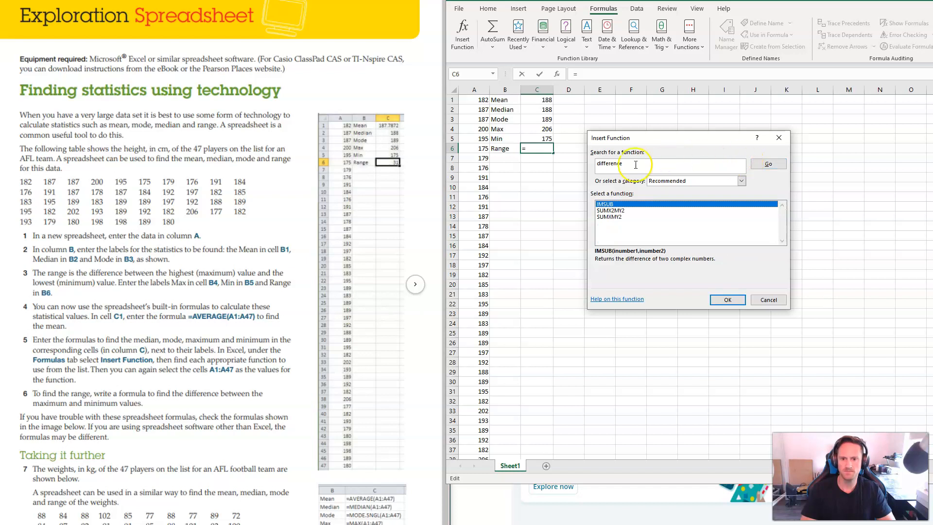
left_click(779, 142)
left_click(779, 142)
Step: Calculate the range in cell C6 with the formula =C4-C5, and check the finished cell and the maximum in C4
left_click(547, 149)
left_click(590, 75)
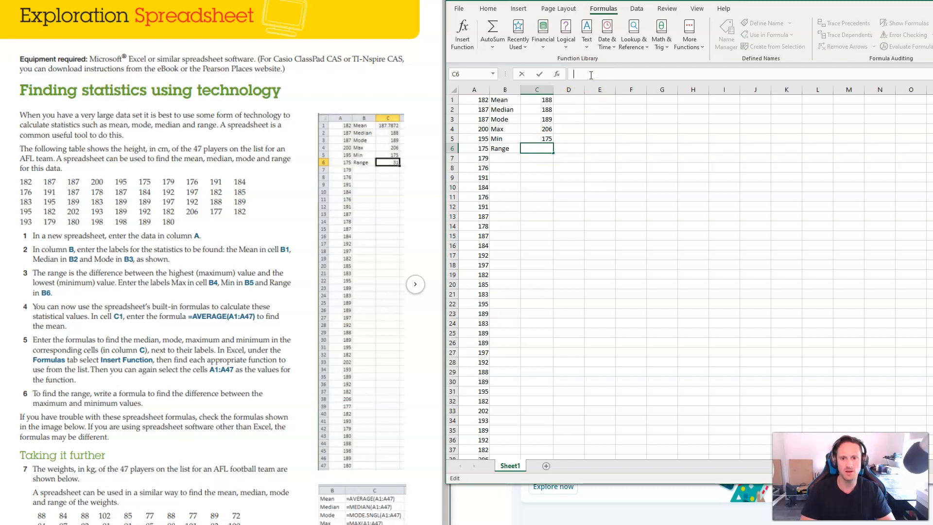
type("=")
left_click(547, 130)
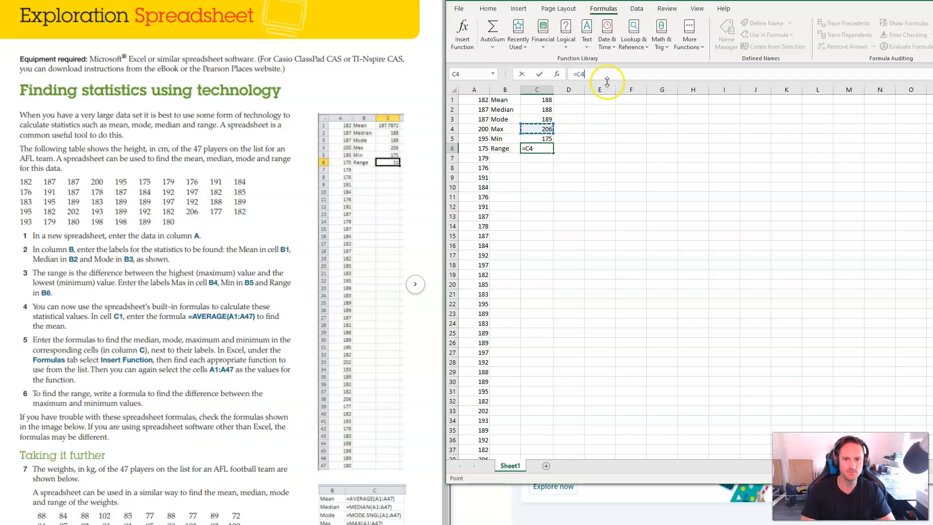
left_click(541, 138)
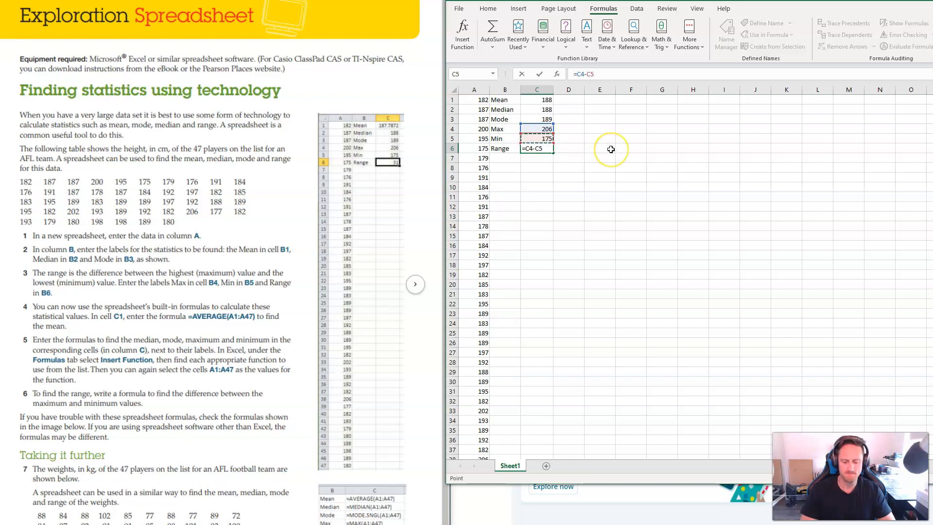
key("Return")
left_click(547, 148)
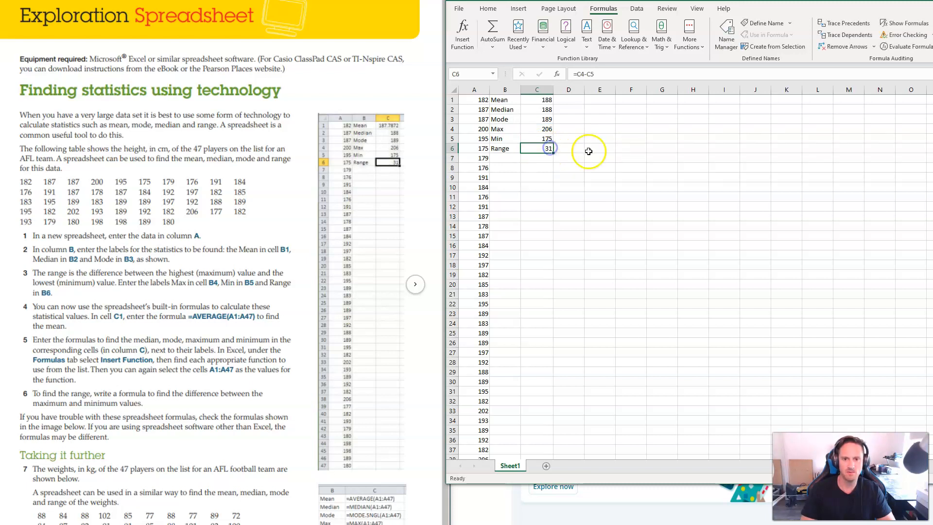
left_click(589, 156)
left_click(549, 147)
left_click(589, 153)
left_click(548, 129)
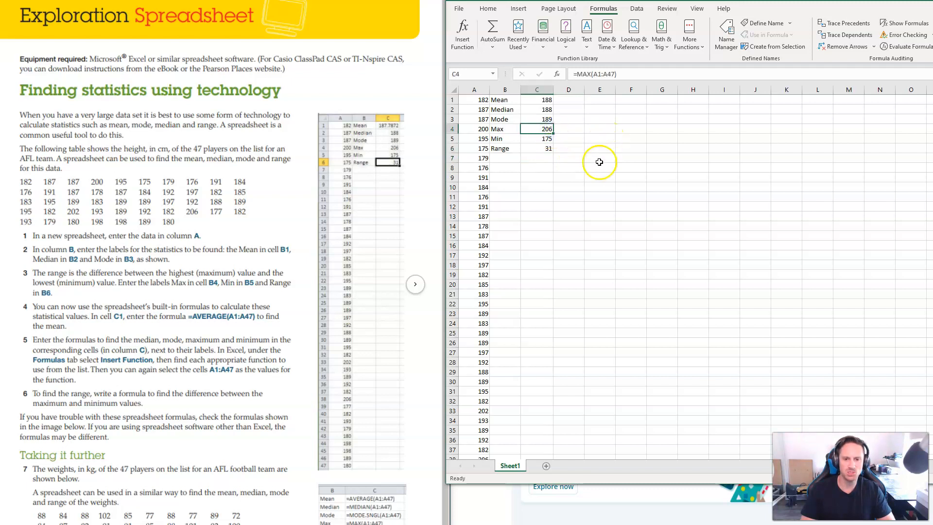
Step: Try a height of 211 in cell A1 to test the formulas, and restore the original value
left_click(475, 100)
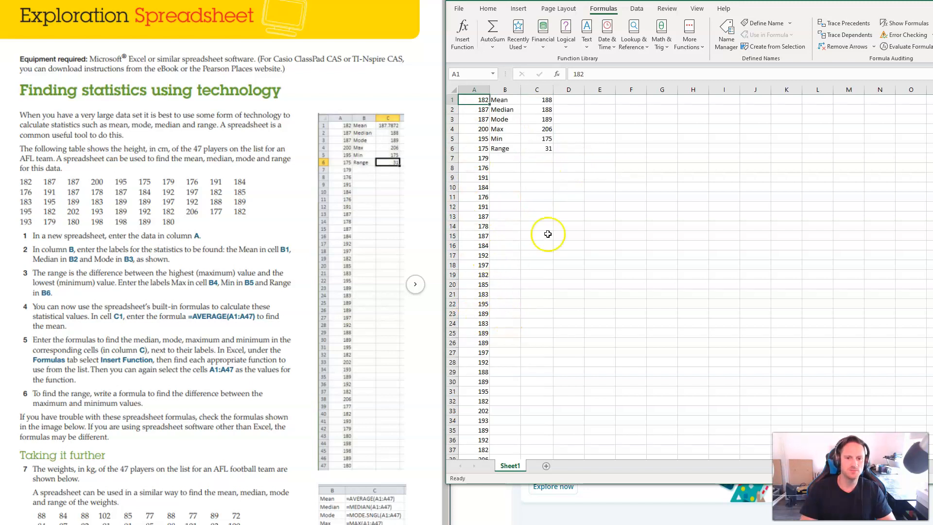
left_click(611, 199)
left_click(476, 102)
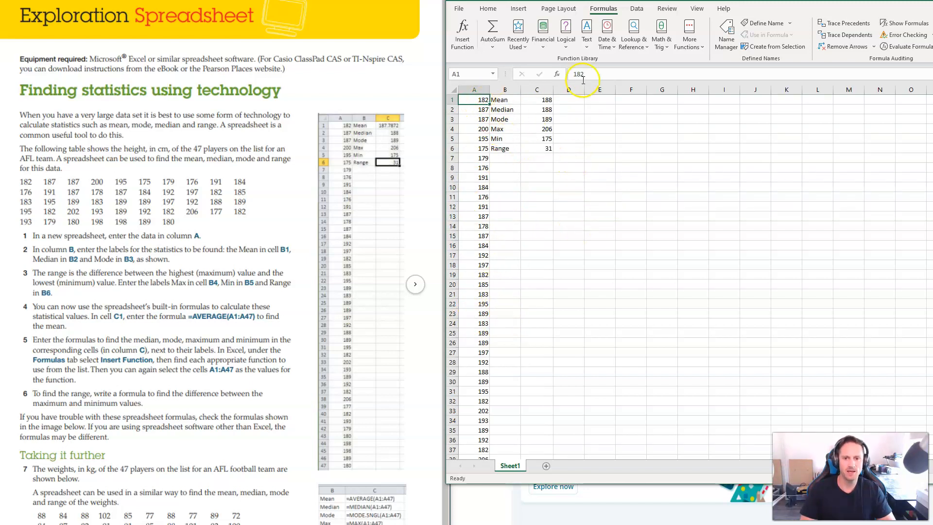
left_click_drag(583, 74, 565, 73)
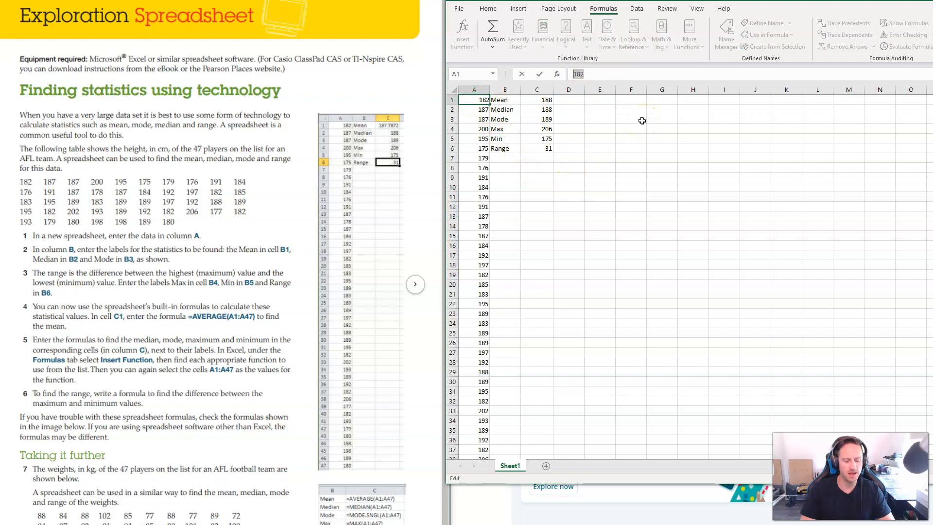
left_click(633, 142)
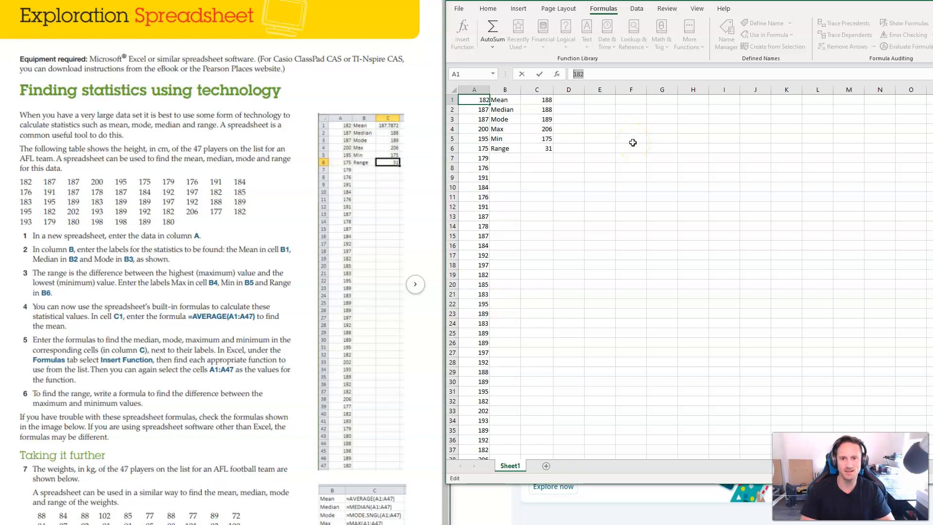
left_click(586, 126)
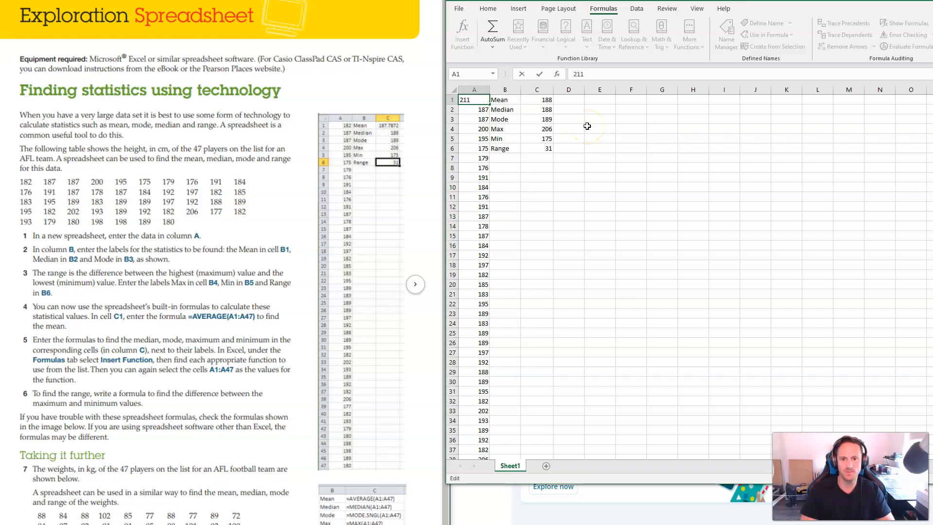
key("Return")
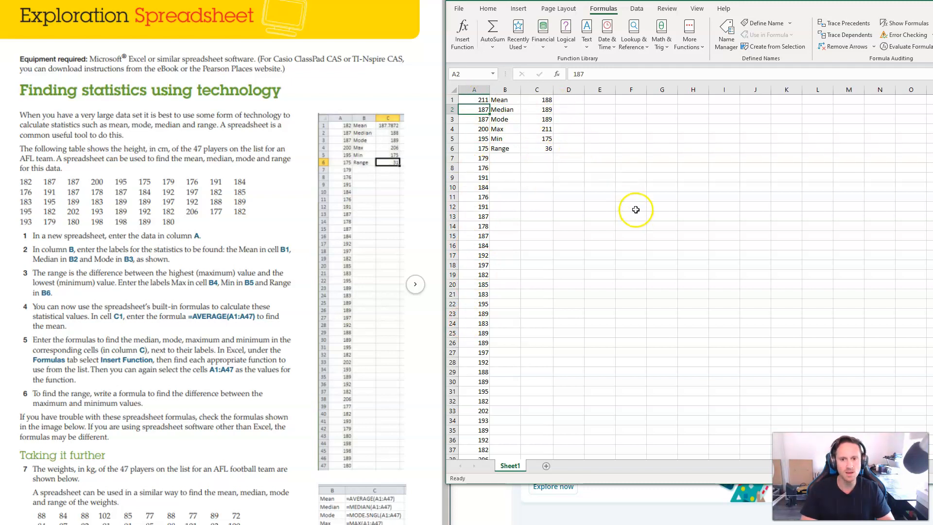
left_click(661, 188)
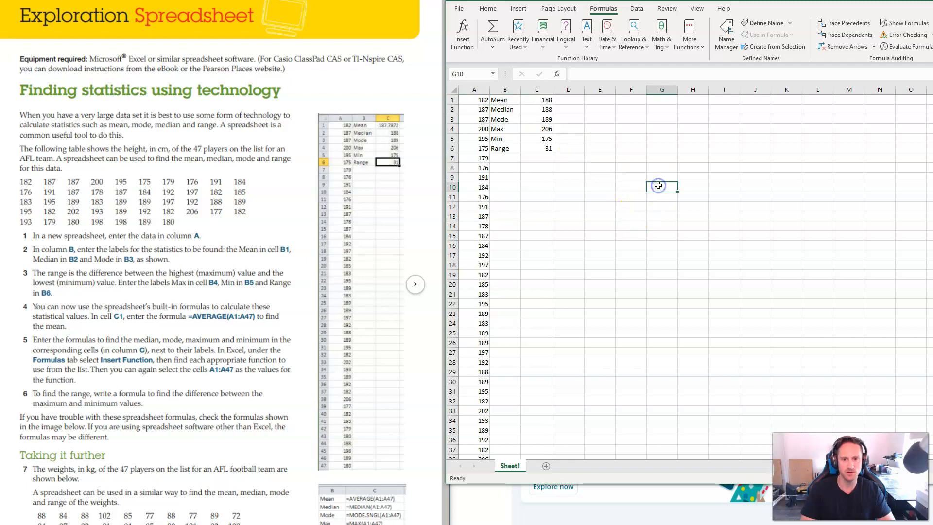
Step: Review the formulas in C1 and C3 to C6 against the formulas listed in the textbook
left_click(186, 279)
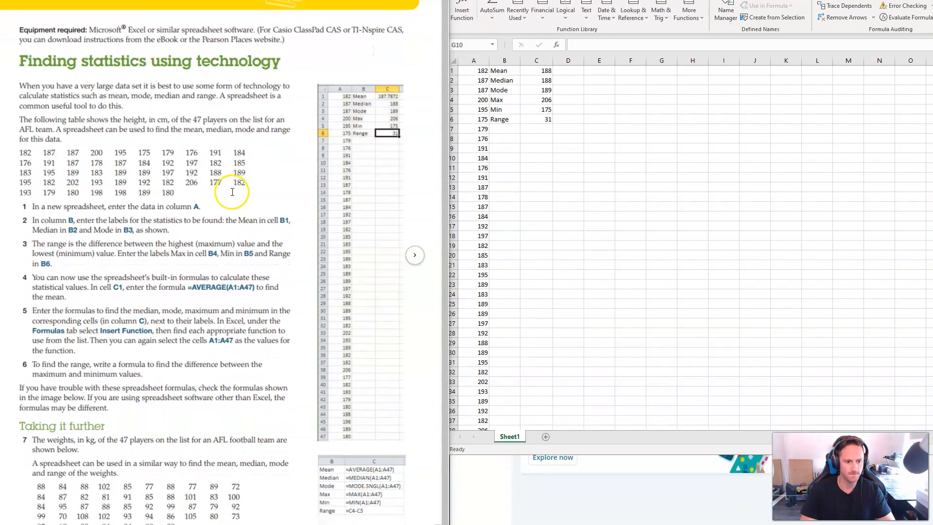
left_click_drag(444, 263, 439, 305)
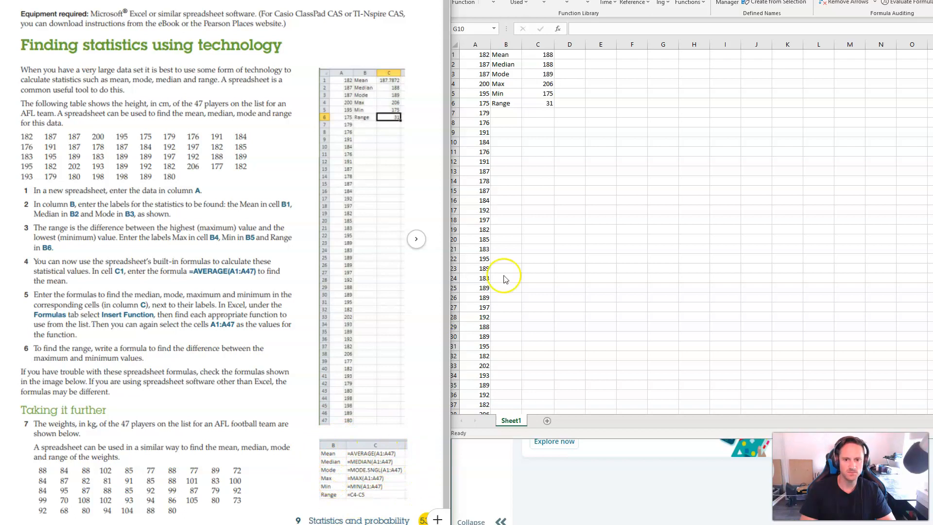
left_click(554, 148)
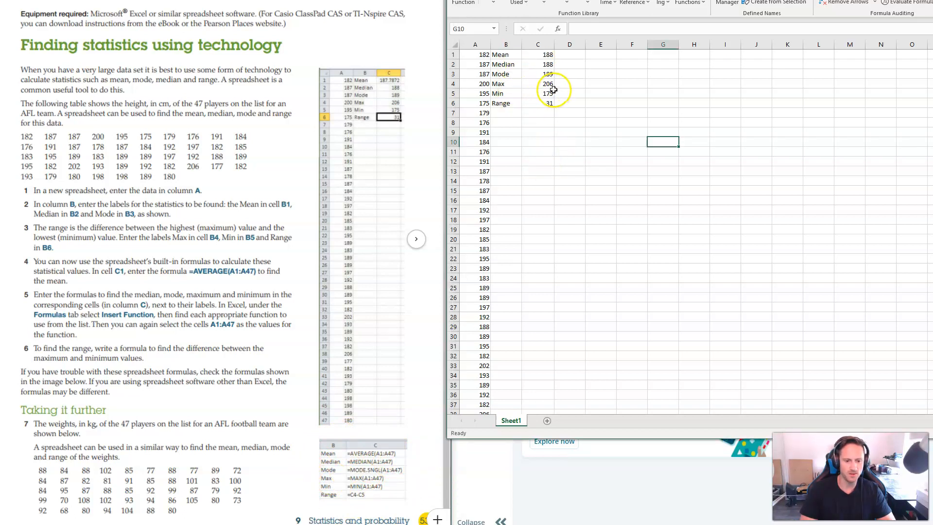
left_click(540, 55)
left_click(546, 74)
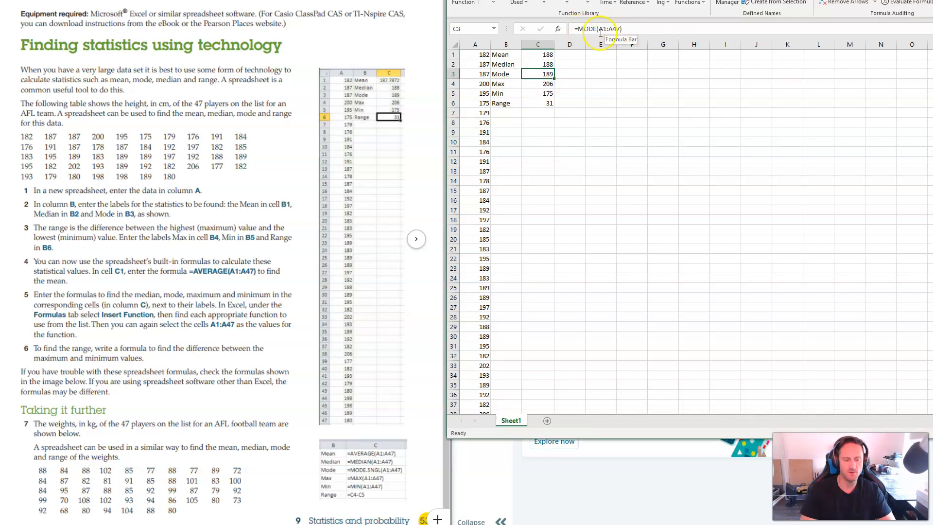
left_click(544, 83)
left_click(544, 93)
left_click(544, 103)
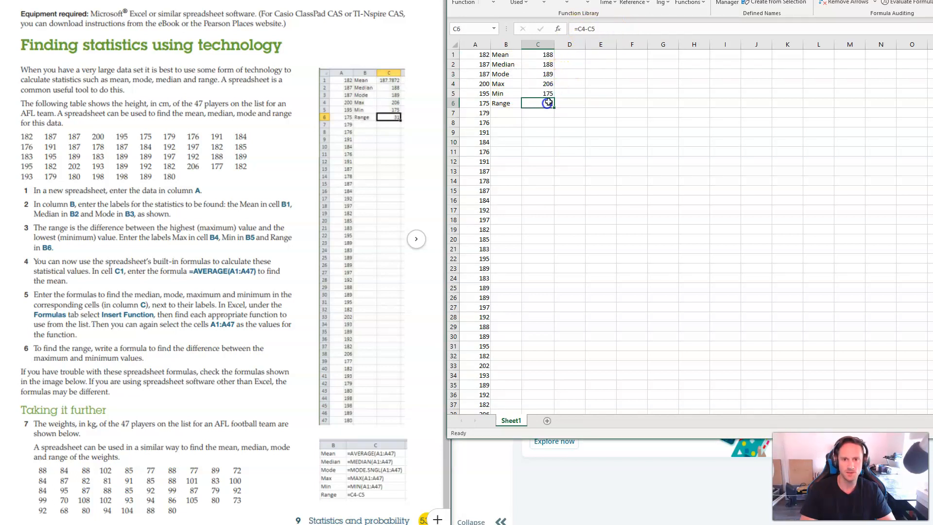
left_click(599, 180)
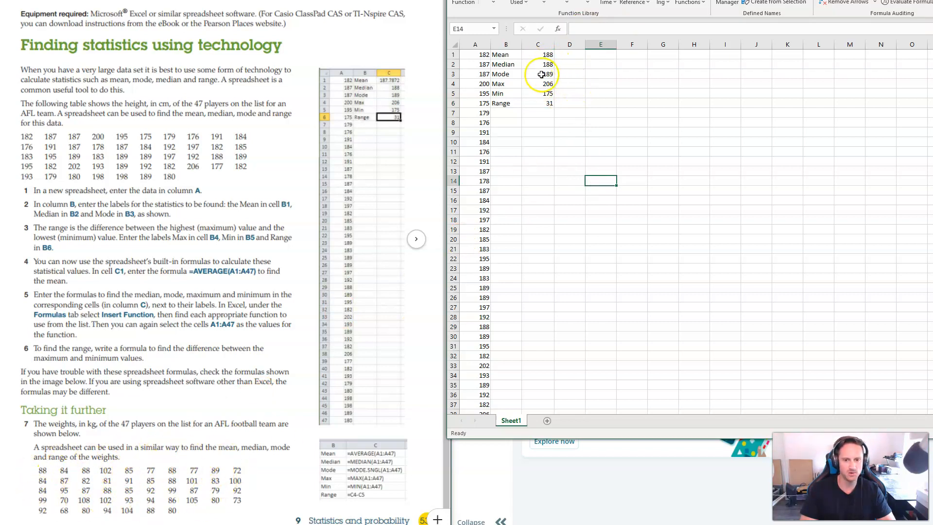
left_click(602, 122)
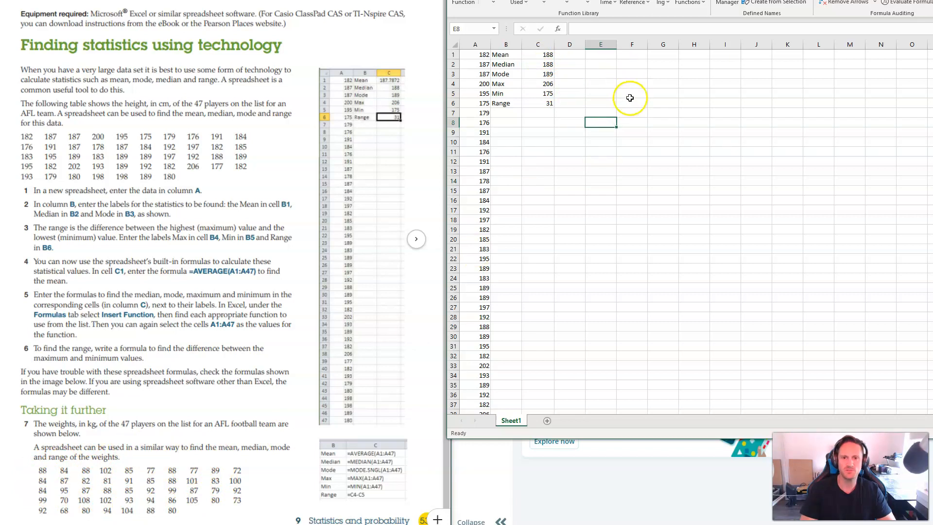
left_click(666, 112)
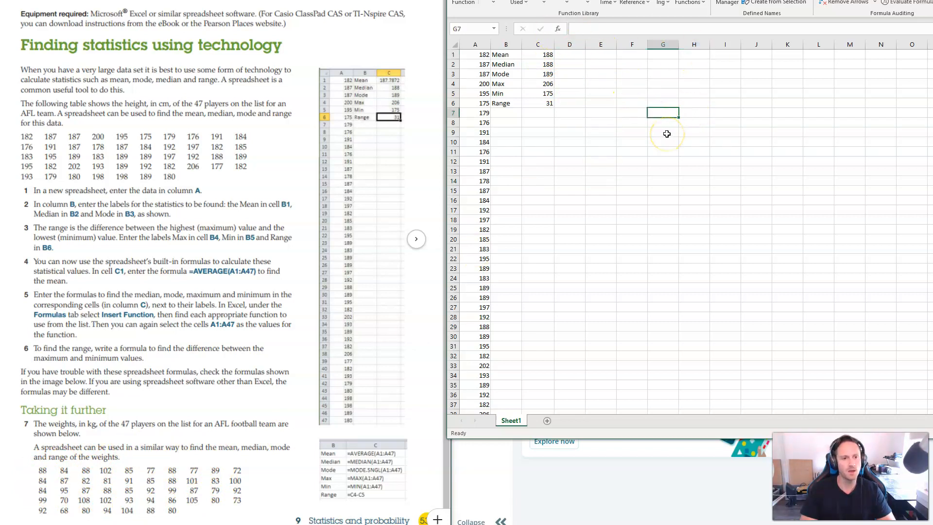